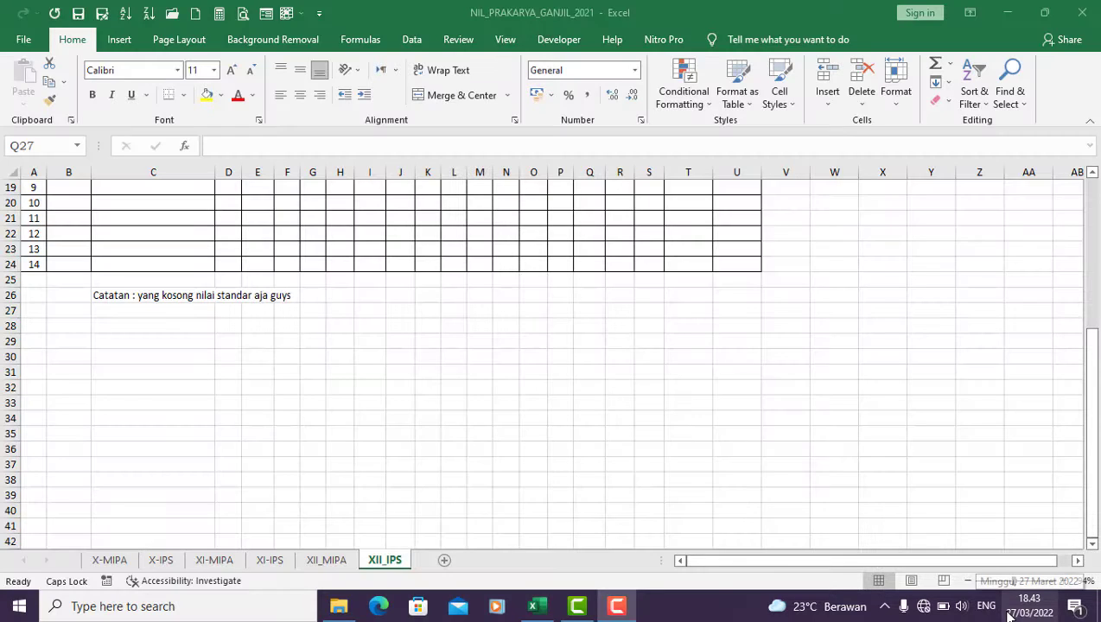
Merge cells P27 through U27 below the grade table into one cell.
{"action": "scroll", "coordinate": [879, 426], "scroll_direction": "up", "scroll_amount": 6}
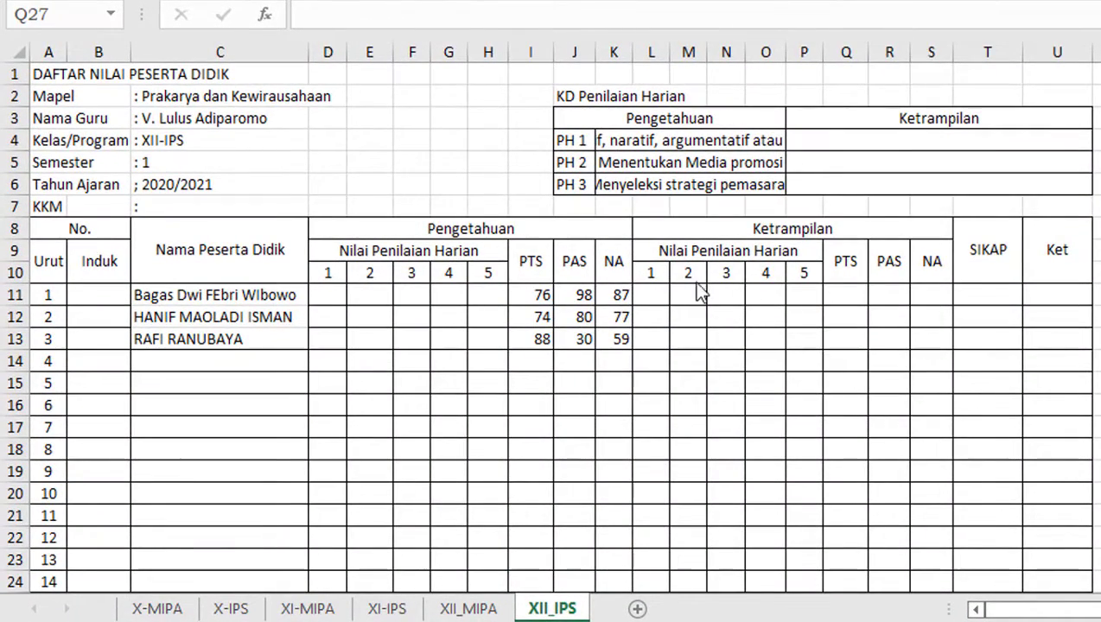
{"action": "scroll", "coordinate": [704, 302], "scroll_direction": "down", "scroll_amount": 4}
{"action": "scroll", "coordinate": [715, 318], "scroll_direction": "down", "scroll_amount": 2}
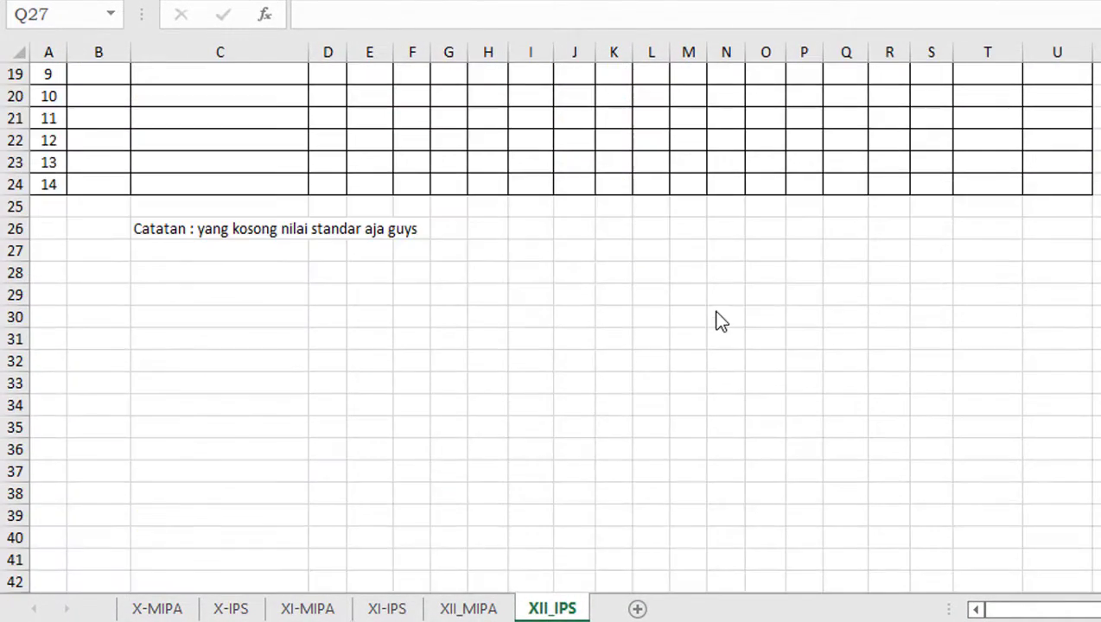
{"action": "left_click", "coordinate": [804, 249]}
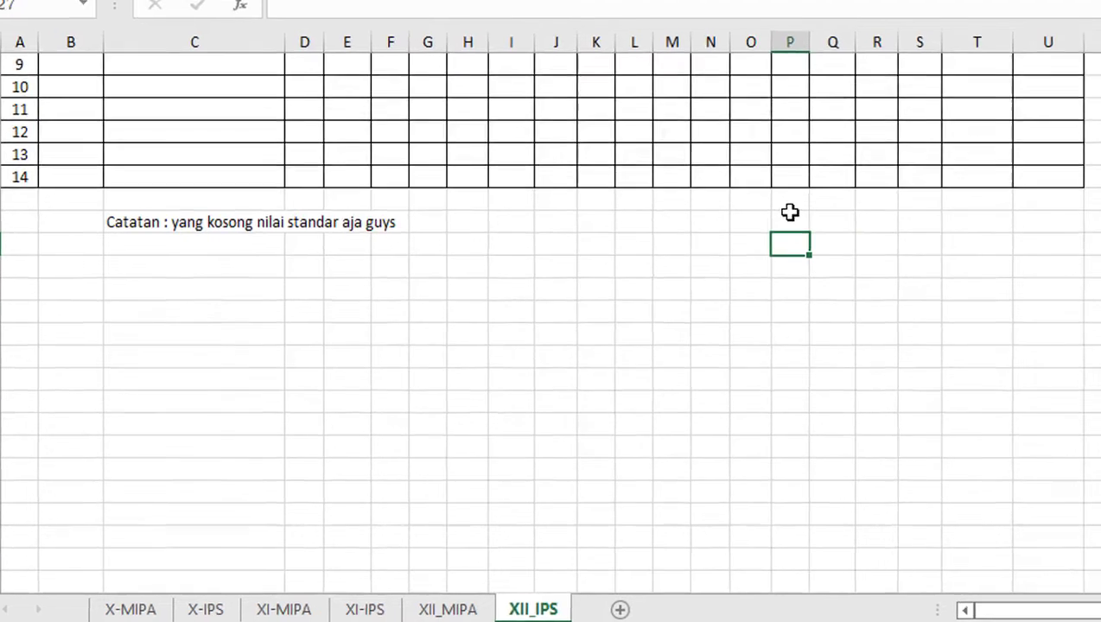
{"action": "key", "text": "shift+Right"}
{"action": "key", "text": "shift+Right"}
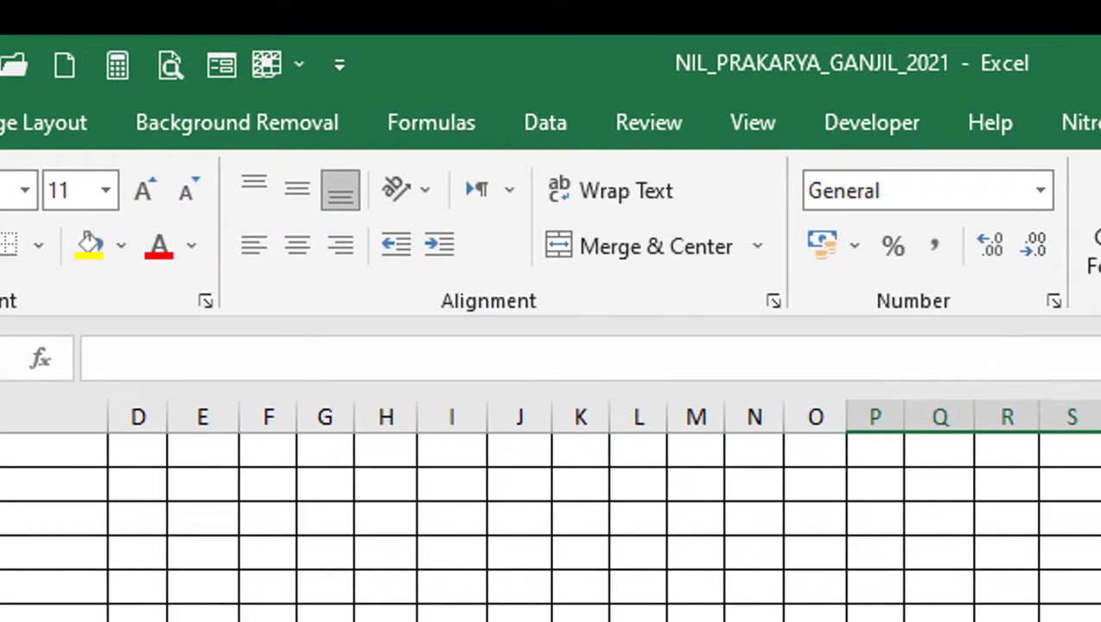
{"action": "left_click", "coordinate": [573, 255]}
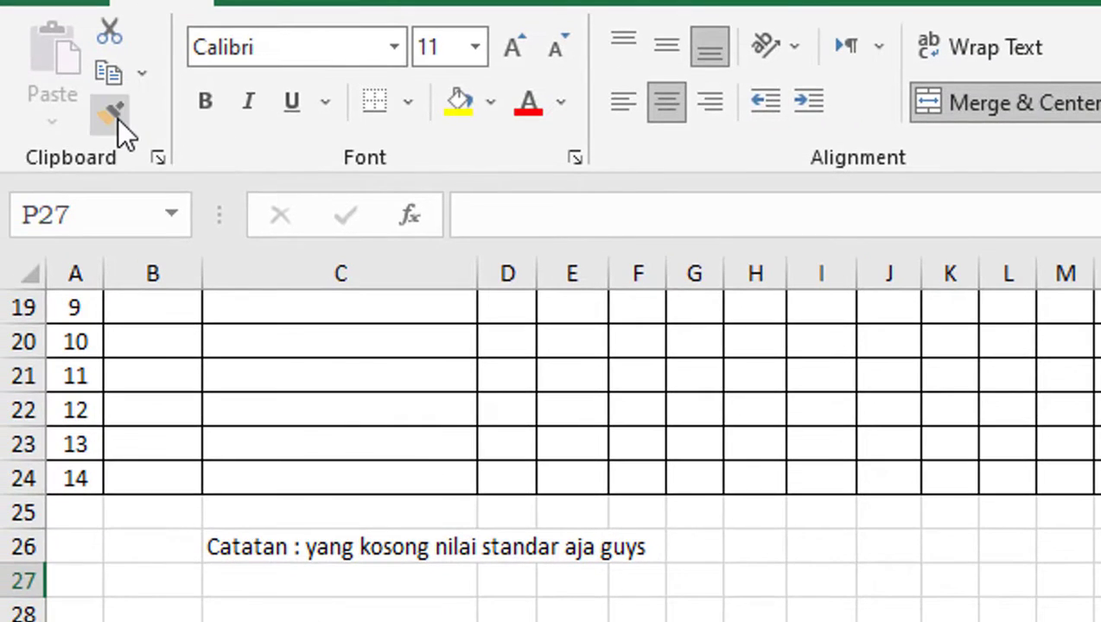
Copy the P–U merge down to the next several rows with Format Painter.
{"action": "left_click", "coordinate": [117, 118]}
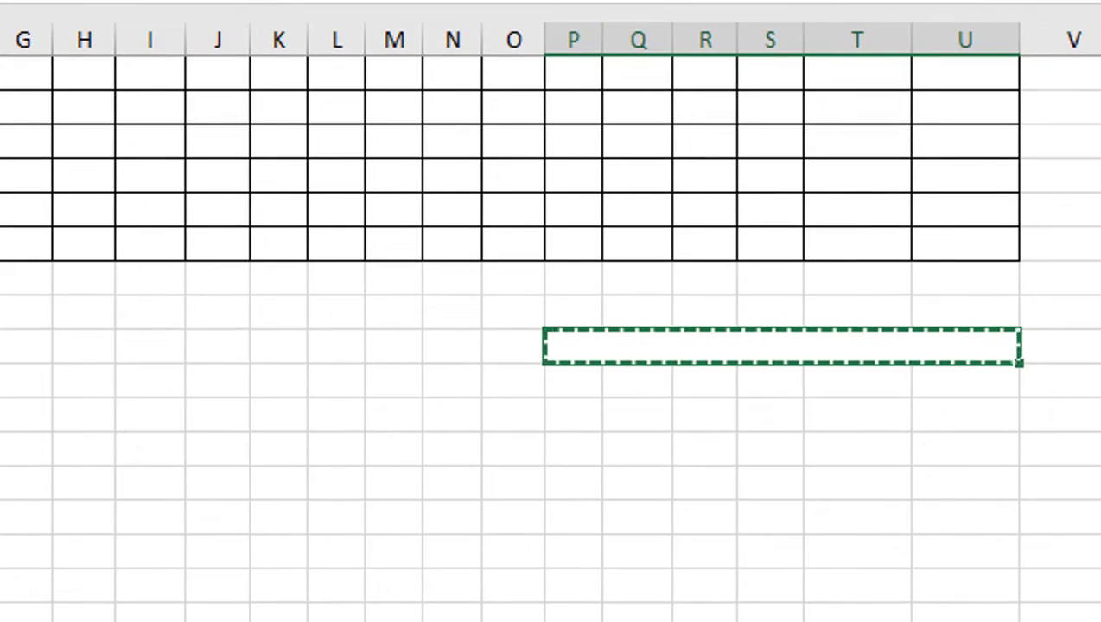
{"action": "left_click", "coordinate": [573, 381]}
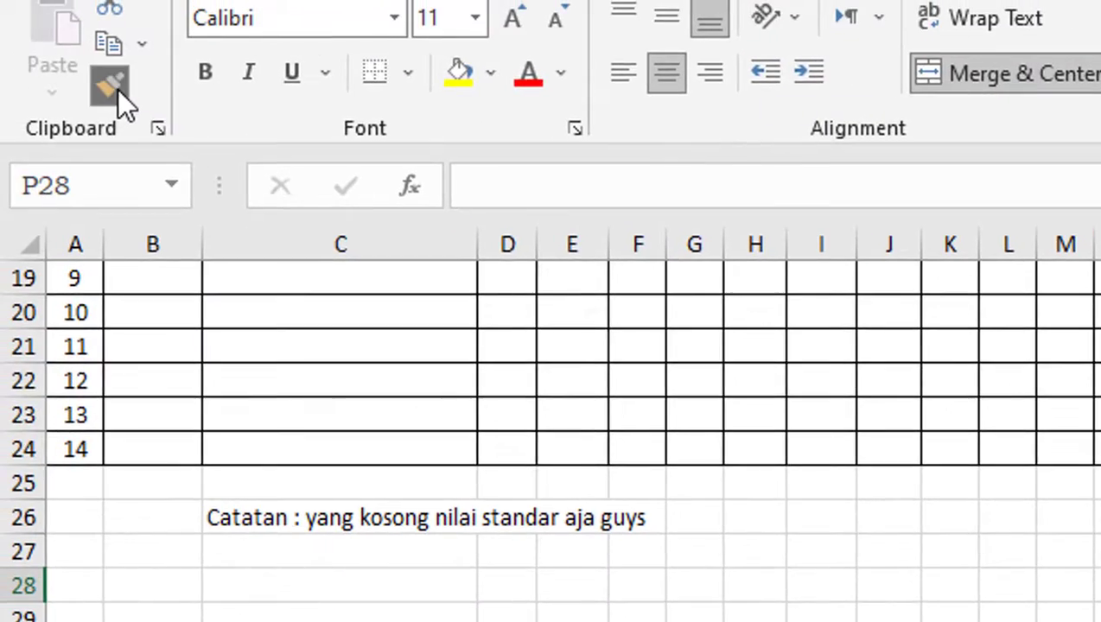
{"action": "left_click", "coordinate": [117, 103]}
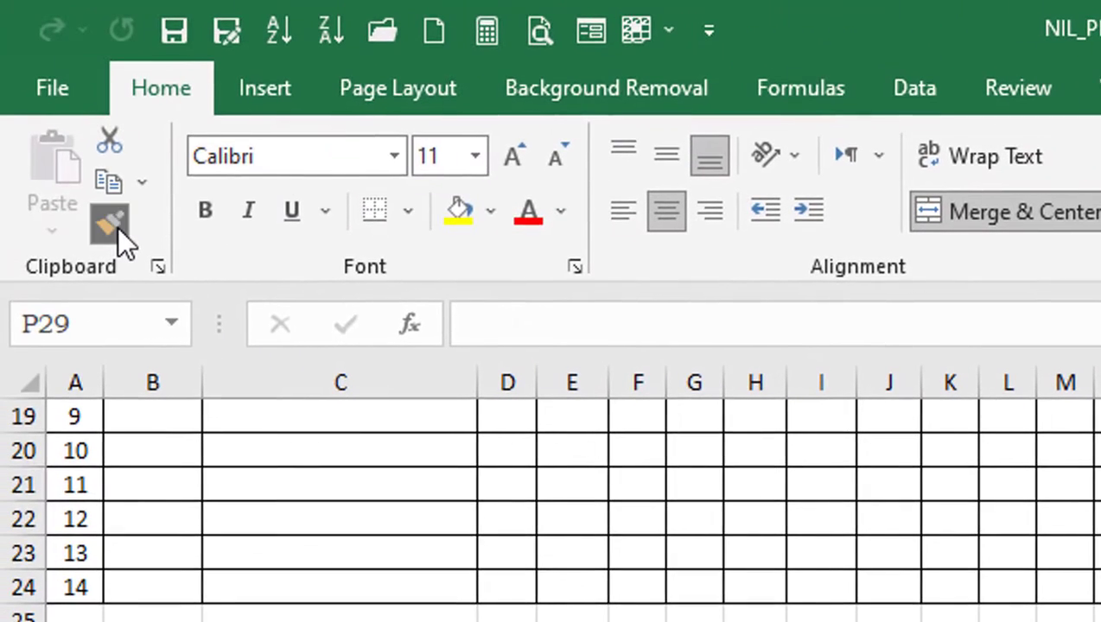
{"action": "left_click", "coordinate": [116, 226]}
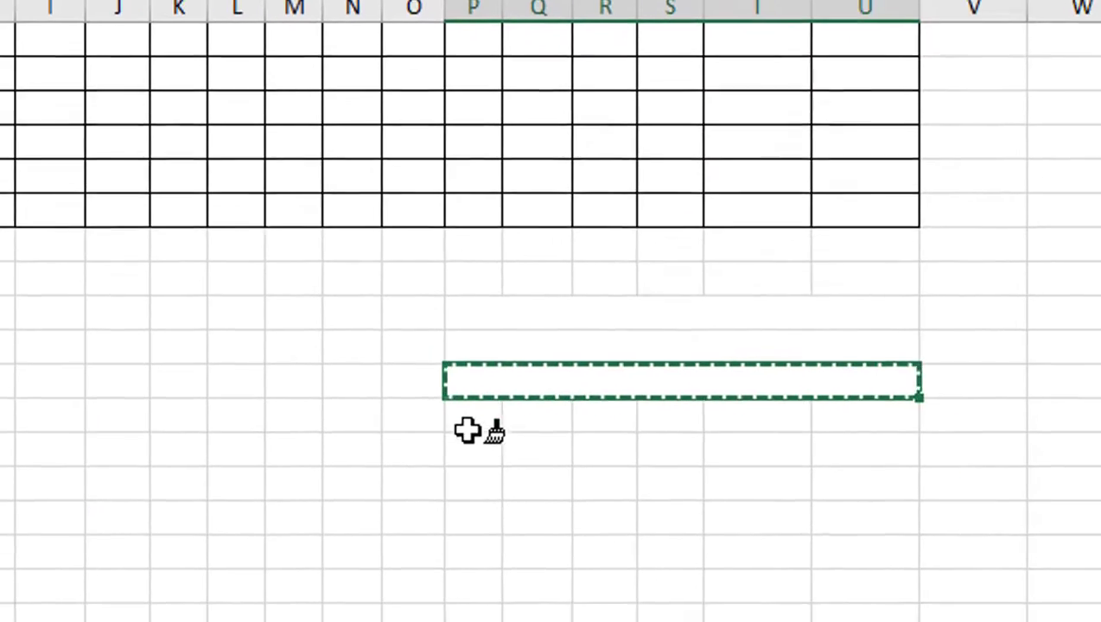
{"action": "left_click", "coordinate": [458, 407]}
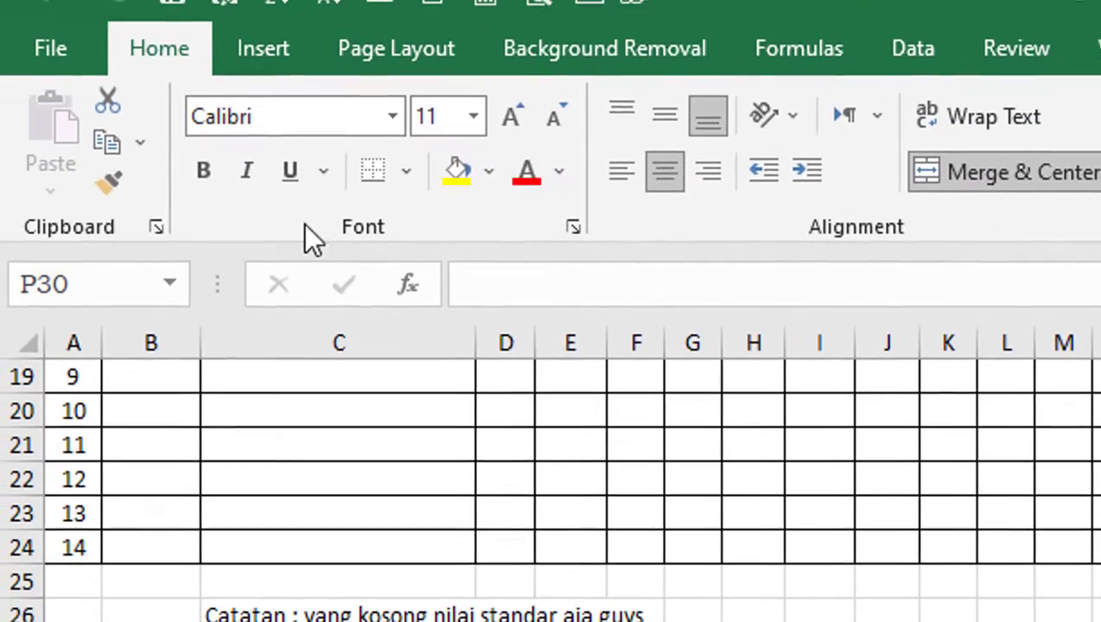
{"action": "left_click", "coordinate": [108, 185]}
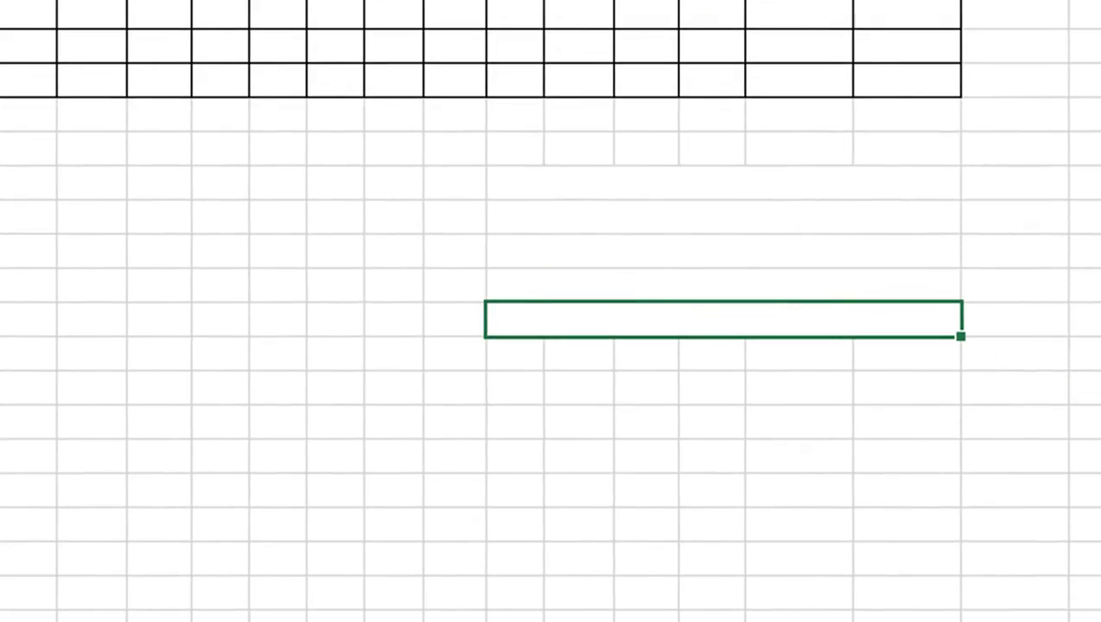
{"action": "left_click", "coordinate": [723, 353]}
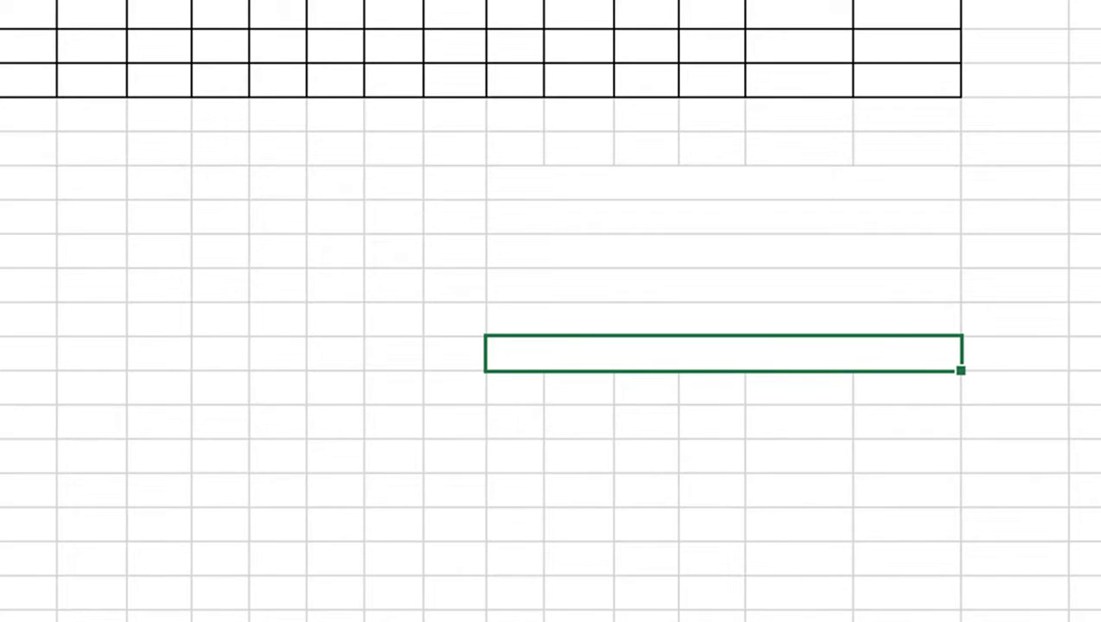
{"action": "left_click", "coordinate": [724, 388]}
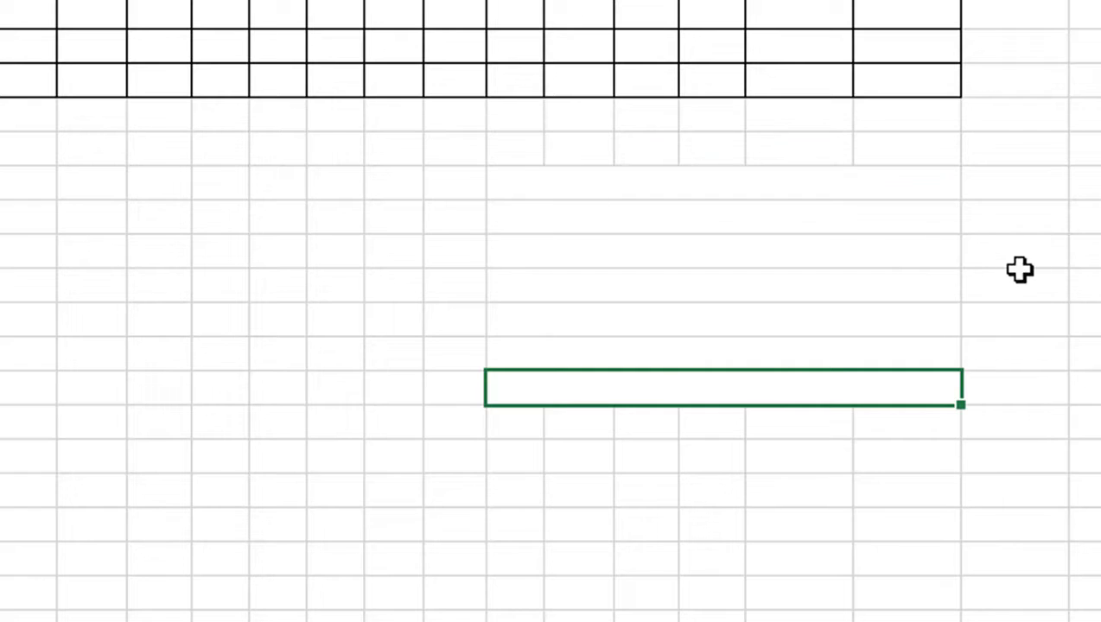
{"action": "left_click", "coordinate": [692, 183]}
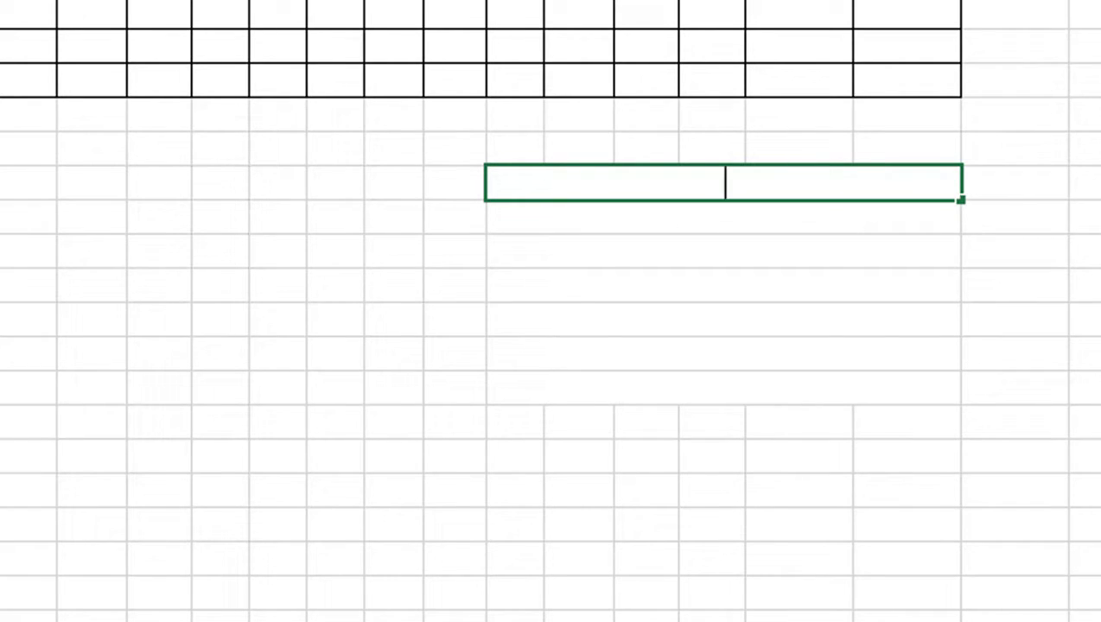
Enter 'TRIMURJO, 27 MARET 2022', 'GURU MAPEL,' and the teacher's name, making the name bold and underlined.
{"action": "type", "text": "TRIMURJO"}
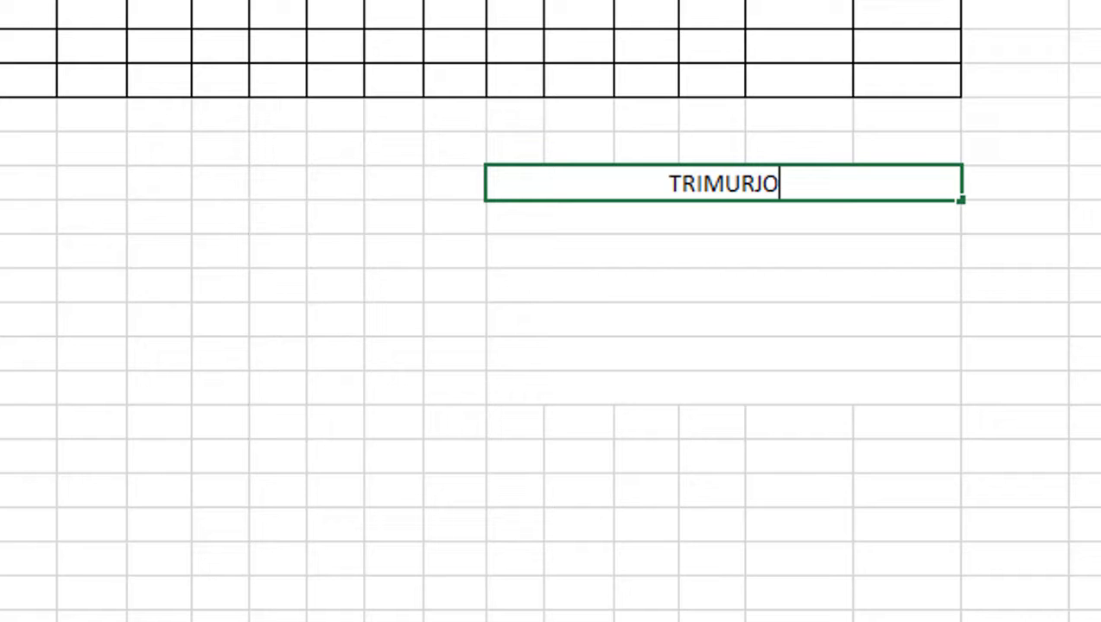
{"action": "type", "text": ", "}
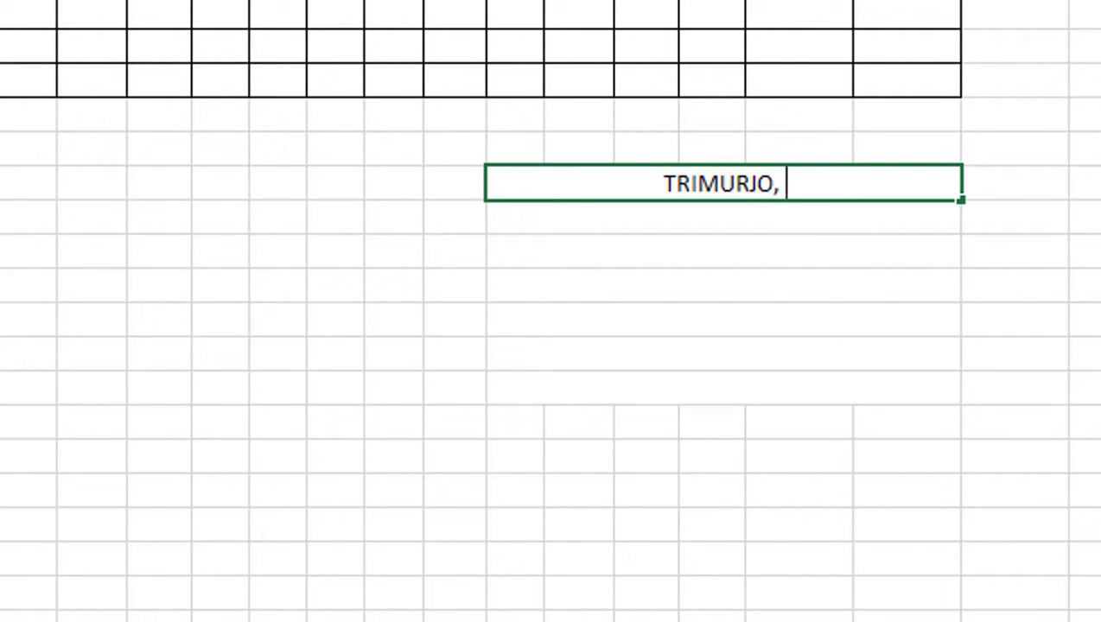
{"action": "type", "text": "27"}
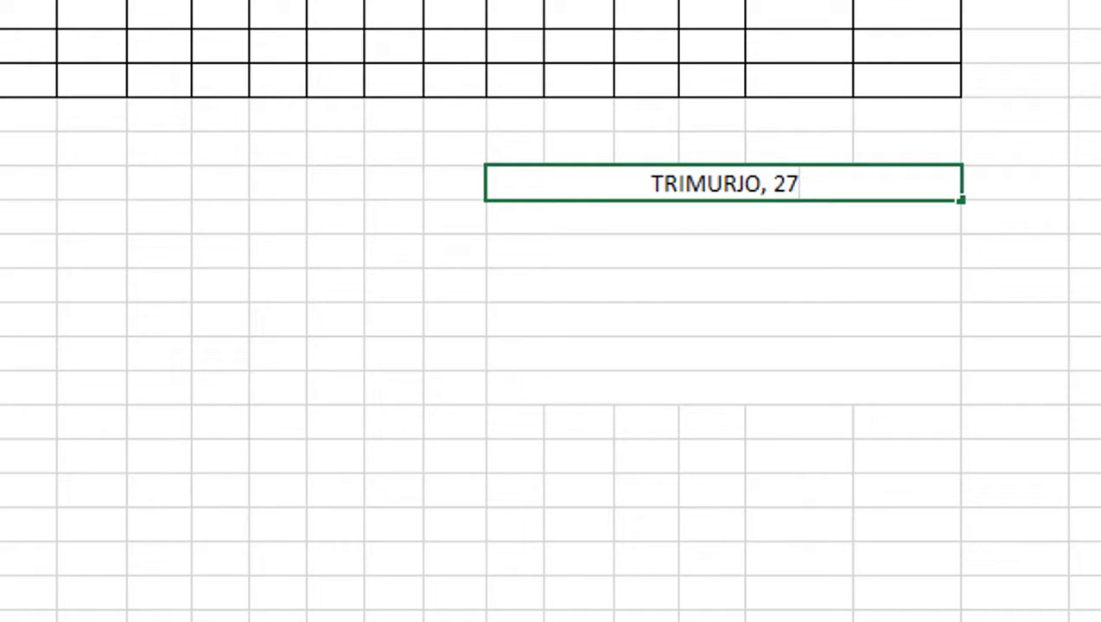
{"action": "type", "text": ", "}
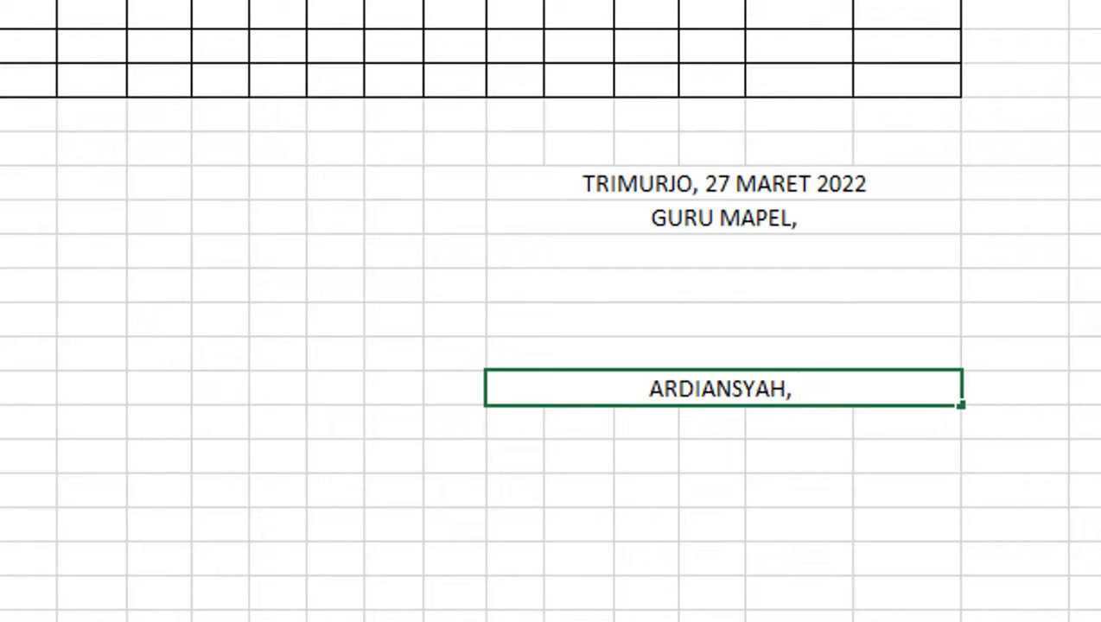
{"action": "type", "text": "SP."}
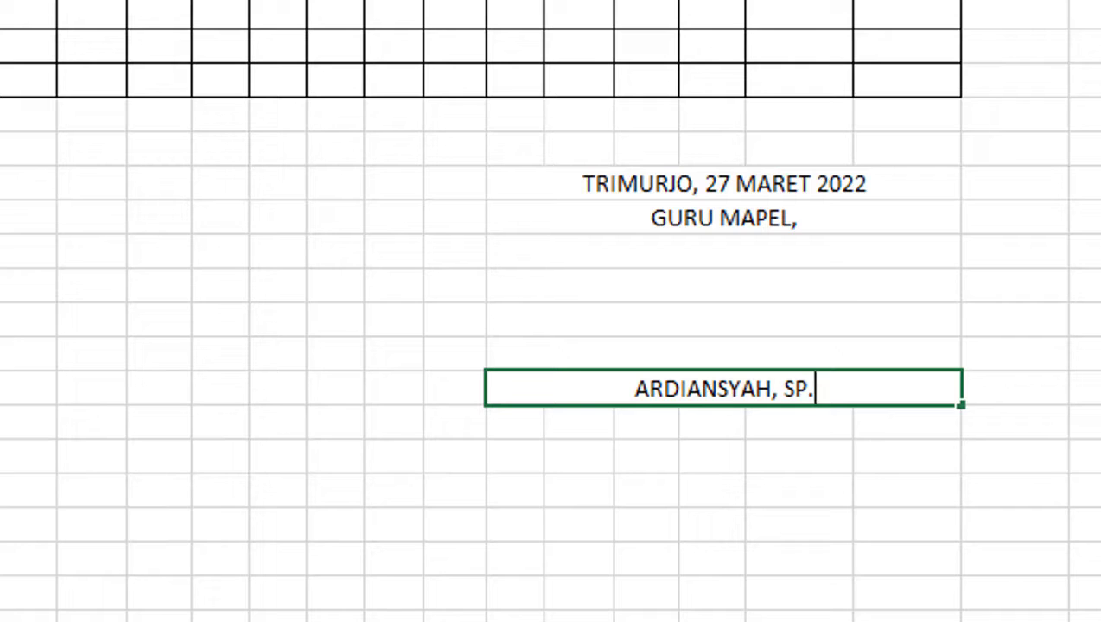
{"action": "type", "text": "d."}
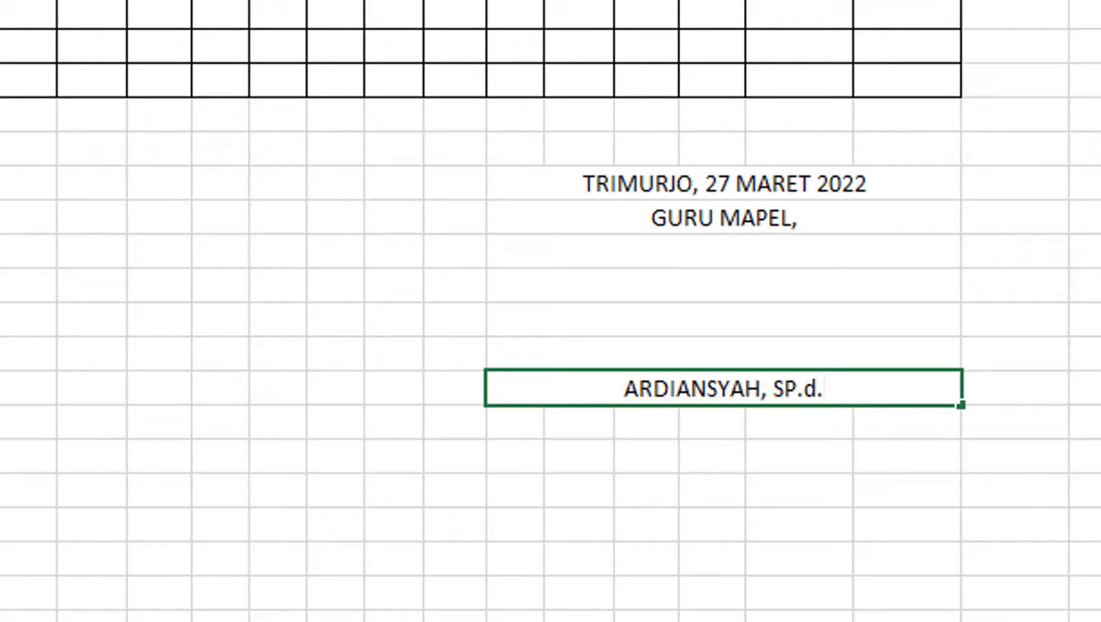
{"action": "key", "text": "Return"}
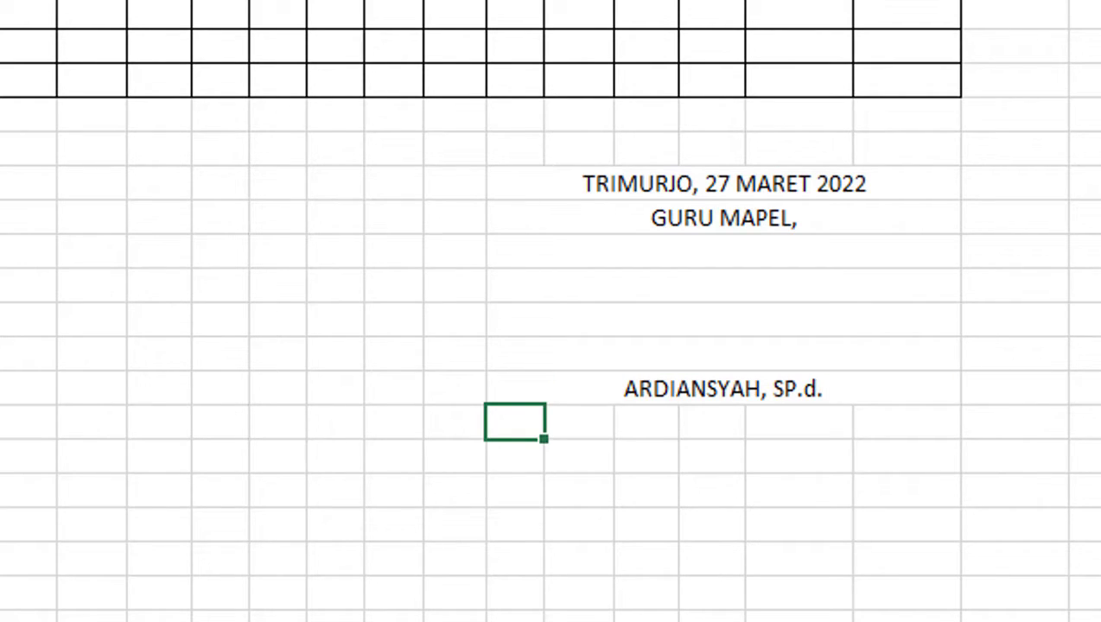
{"action": "left_click", "coordinate": [723, 388]}
{"action": "key", "text": "ctrl+b"}
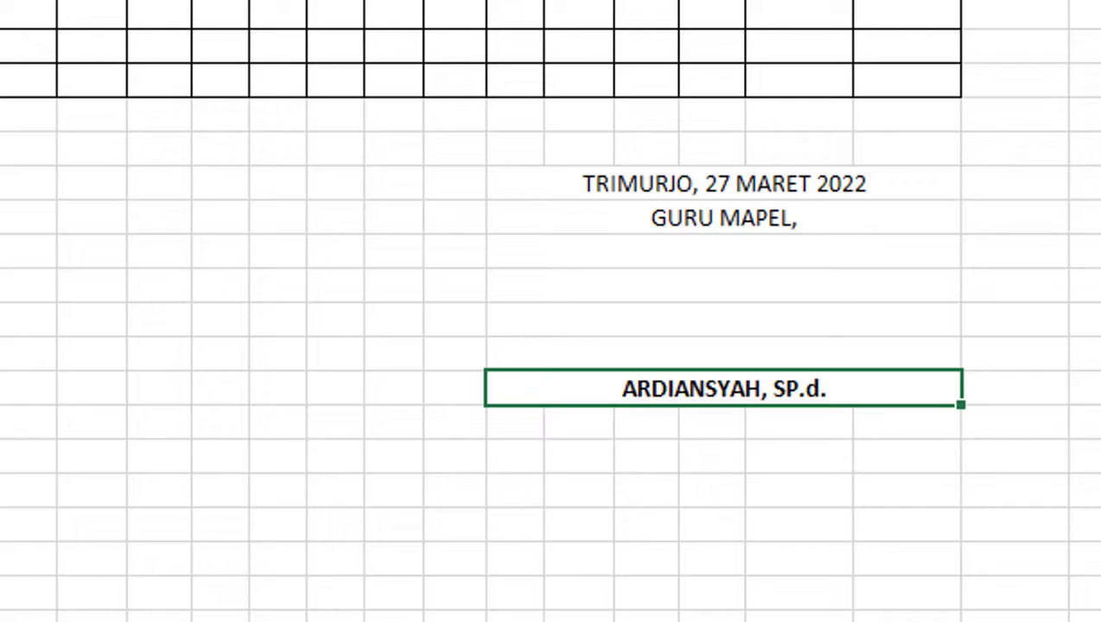
{"action": "key", "text": "ctrl+u"}
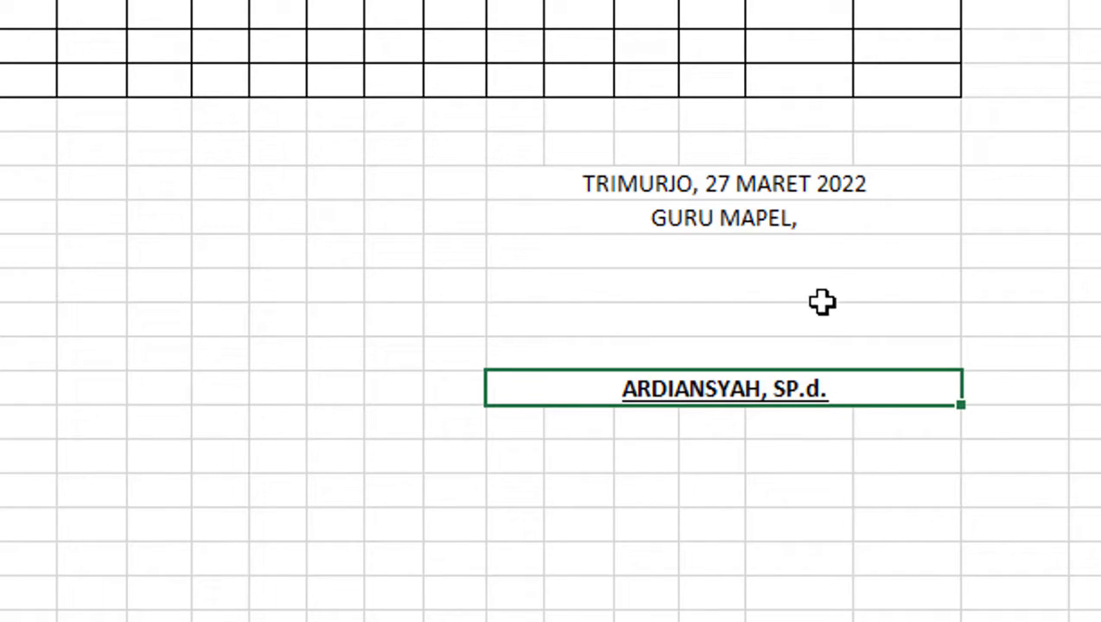
Left-align the place/date, GURU MAPEL and name lines of the signature block.
{"action": "left_click_drag", "start_coordinate": [821, 285], "coordinate": [819, 321]}
{"action": "left_click", "coordinate": [684, 181]}
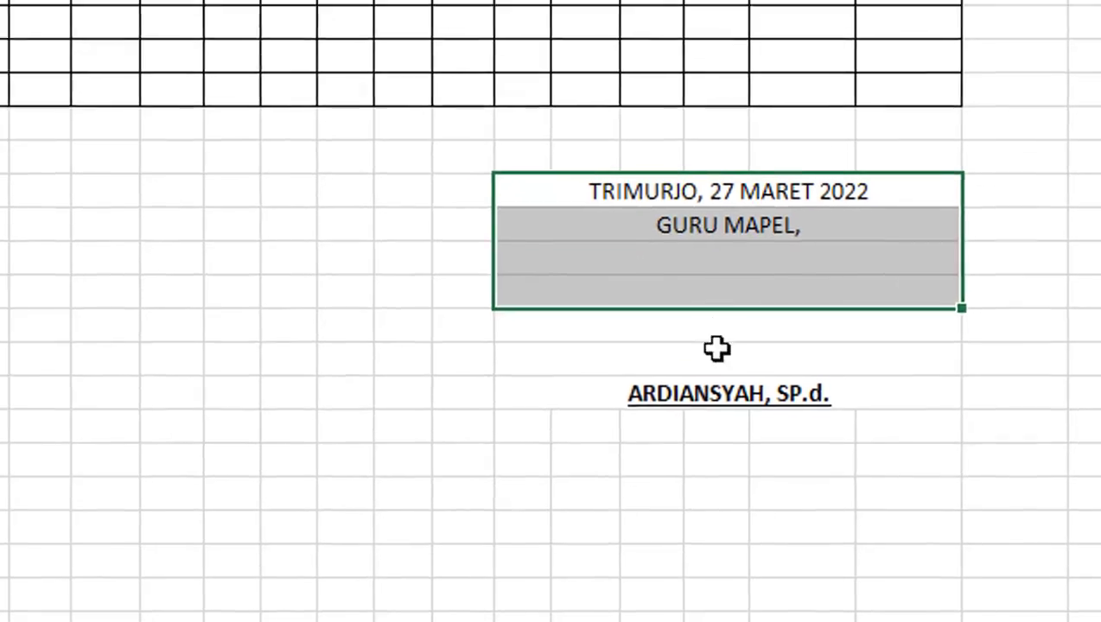
{"action": "left_click_drag", "start_coordinate": [683, 181], "coordinate": [700, 389]}
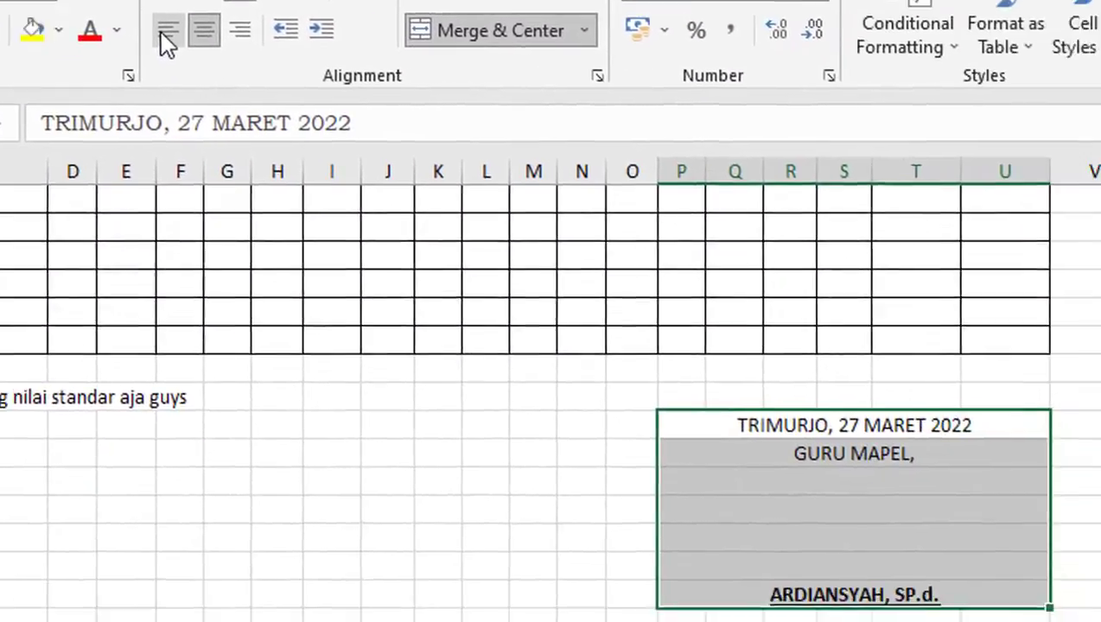
{"action": "left_click", "coordinate": [438, 147]}
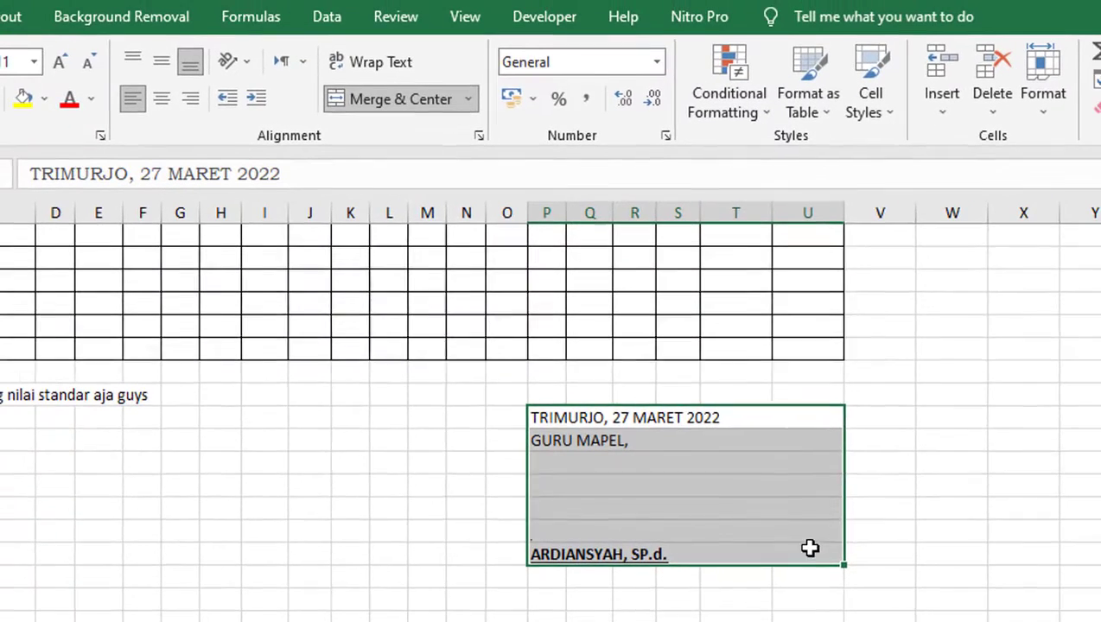
{"action": "left_click", "coordinate": [998, 553]}
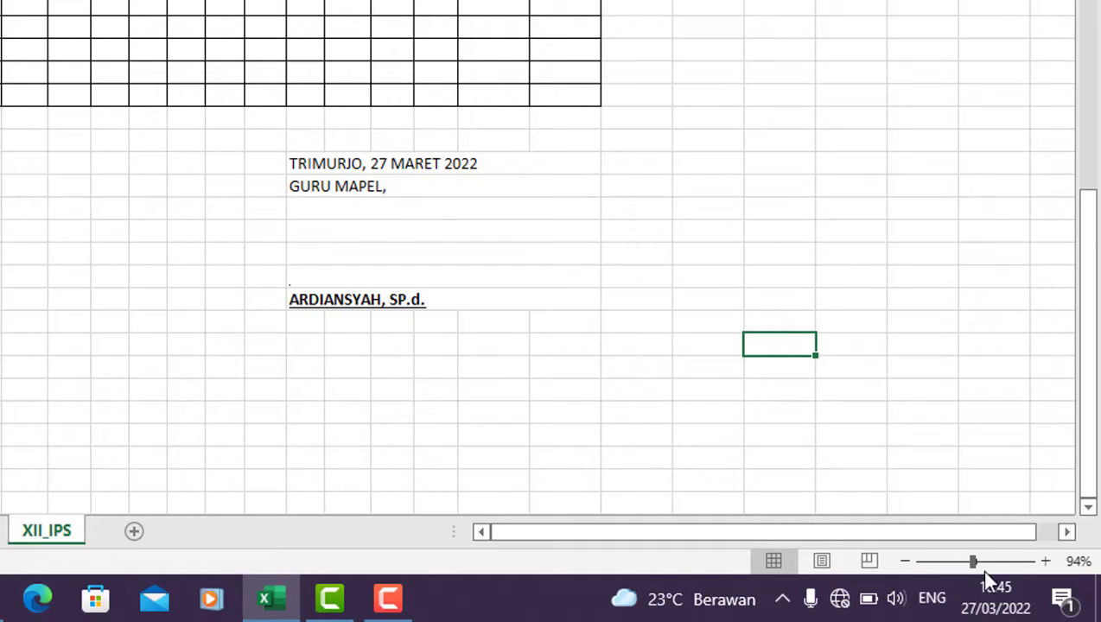
{"action": "left_click", "coordinate": [983, 563]}
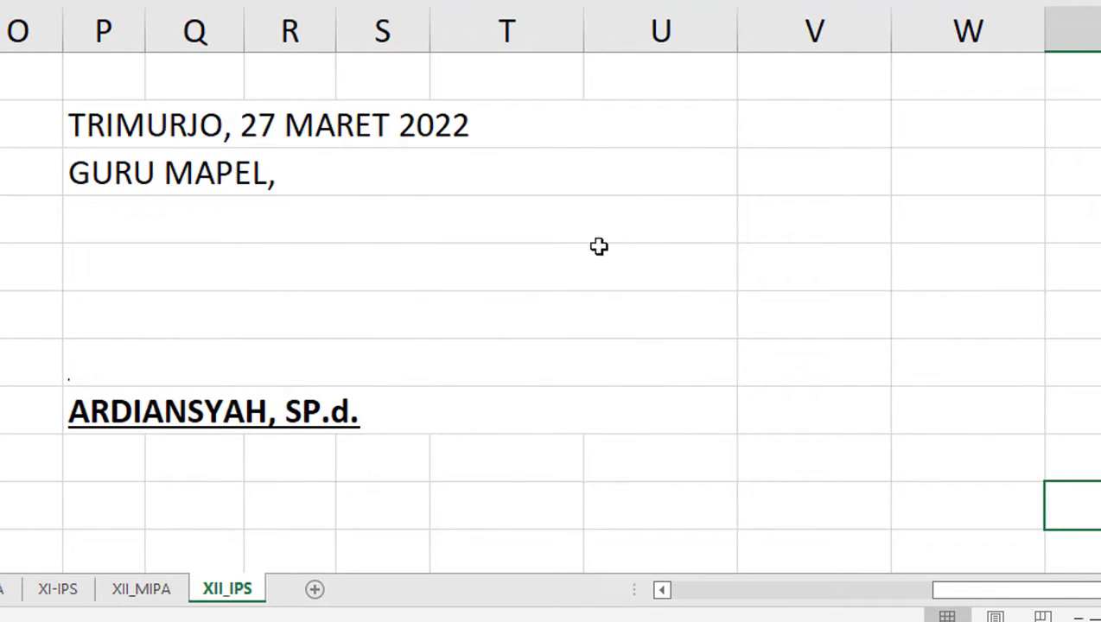
Try indenting the signature block text eight steps to the right.
{"action": "left_click", "coordinate": [620, 237]}
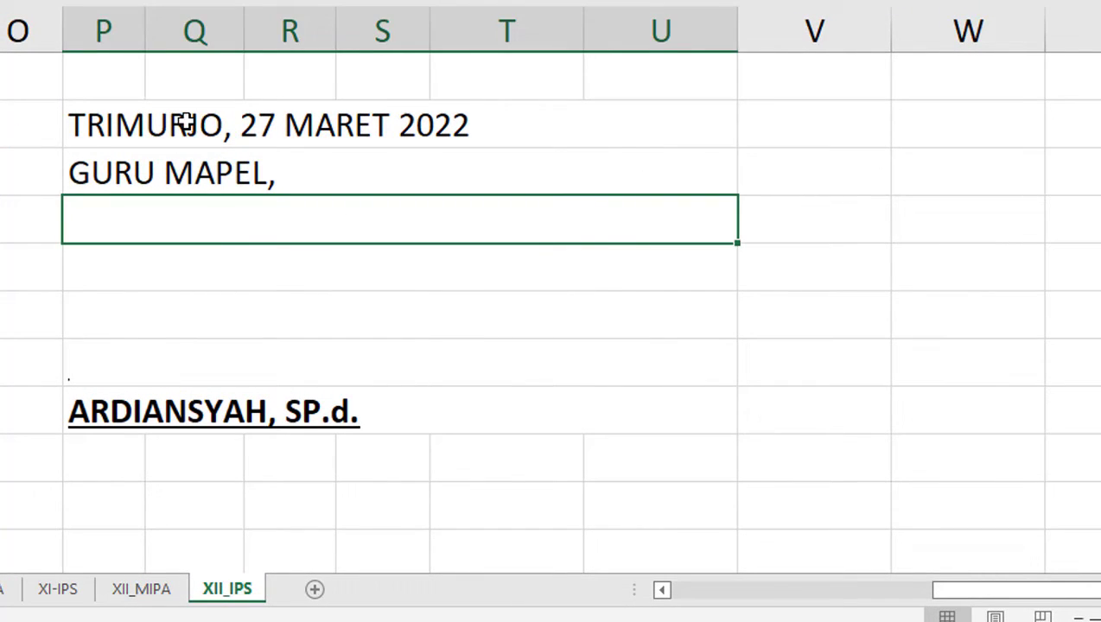
{"action": "left_click", "coordinate": [138, 128]}
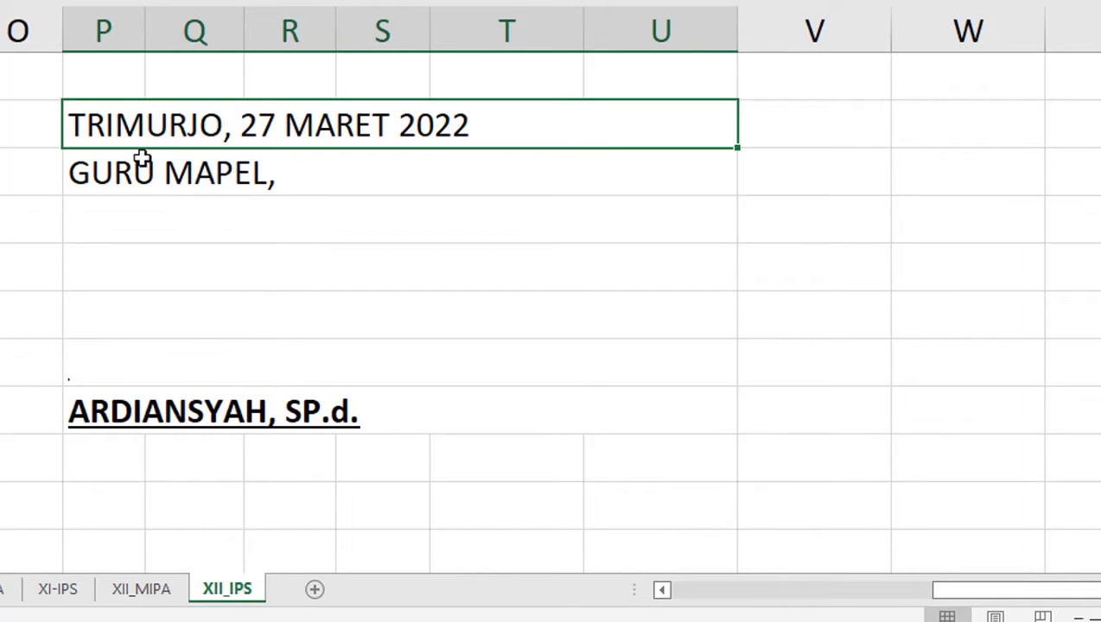
{"action": "left_click_drag", "start_coordinate": [141, 159], "coordinate": [128, 407]}
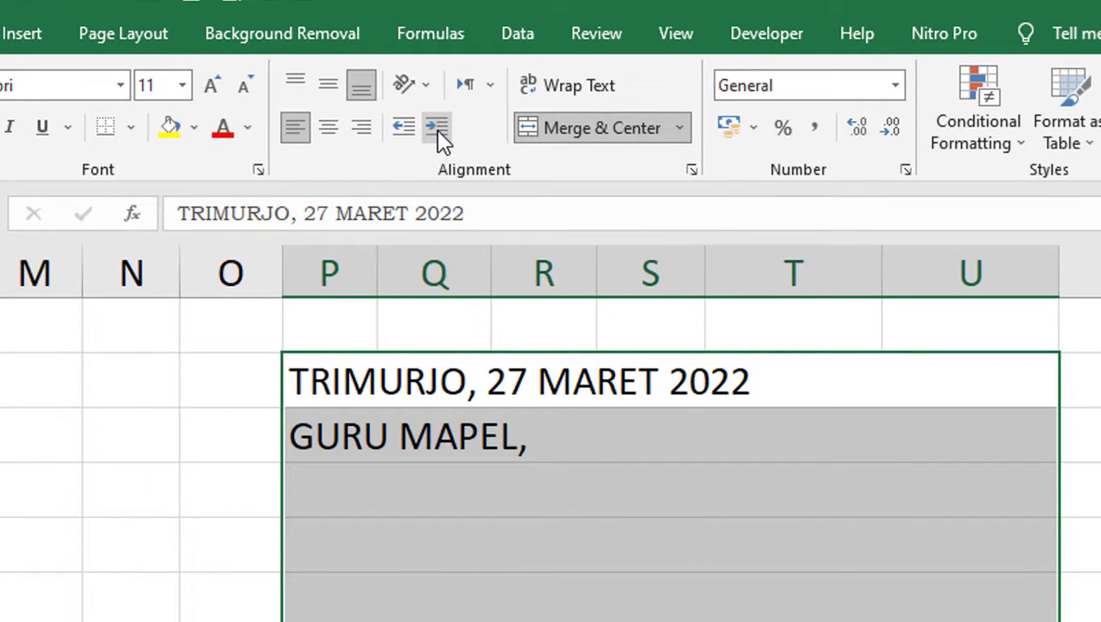
{"action": "left_click", "coordinate": [436, 128]}
{"action": "left_click", "coordinate": [436, 129]}
{"action": "left_click", "coordinate": [436, 129]}
{"action": "left_click", "coordinate": [435, 129]}
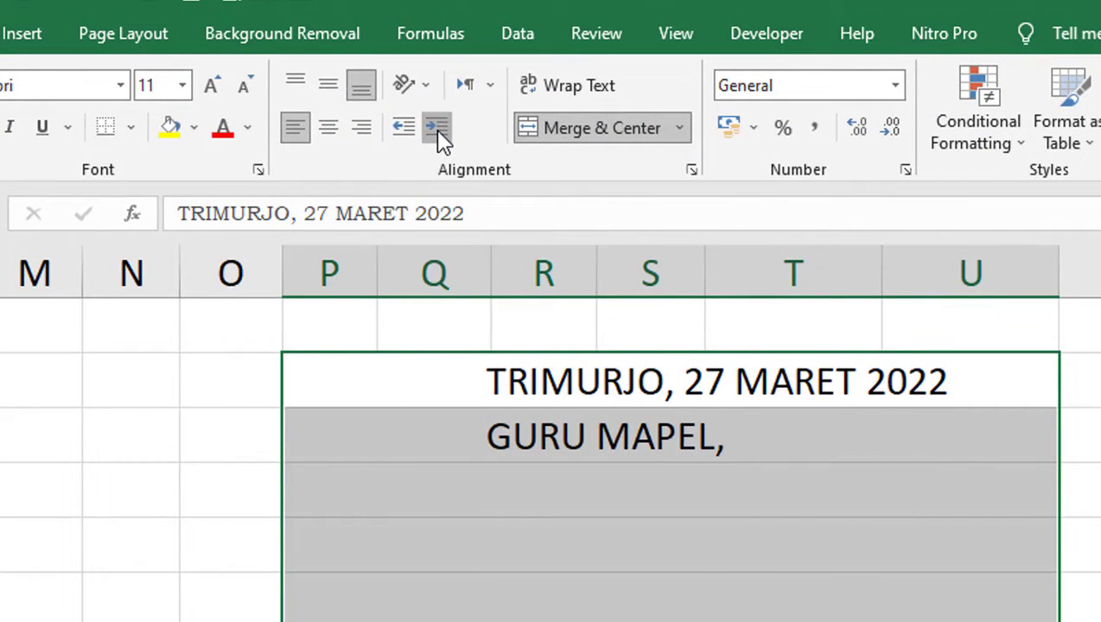
{"action": "left_click", "coordinate": [436, 129]}
{"action": "left_click", "coordinate": [437, 129]}
{"action": "left_click", "coordinate": [437, 128]}
{"action": "left_click", "coordinate": [436, 129]}
{"action": "left_click", "coordinate": [436, 129]}
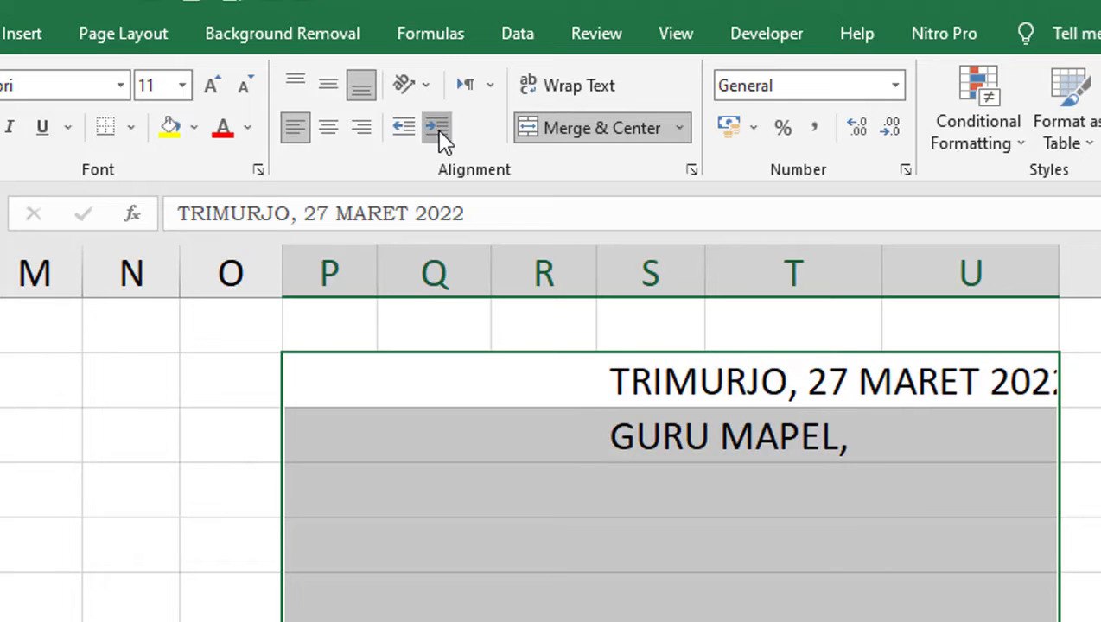
{"action": "left_click", "coordinate": [438, 129]}
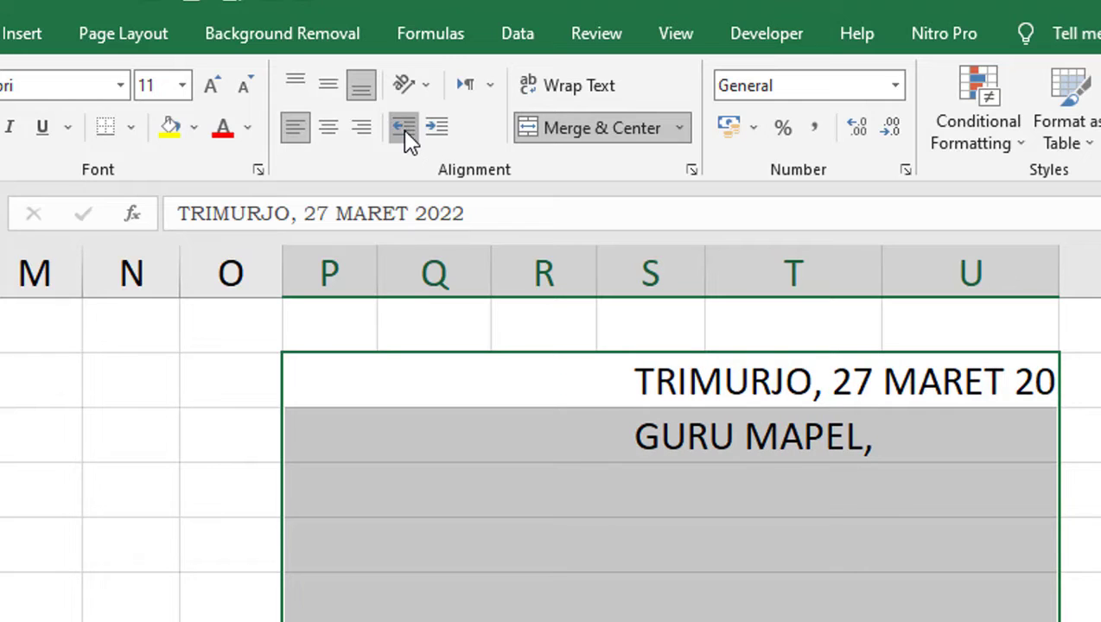
Decrease the indent back to zero, leaving the block flush left.
{"action": "left_click", "coordinate": [403, 129]}
{"action": "left_click", "coordinate": [403, 129]}
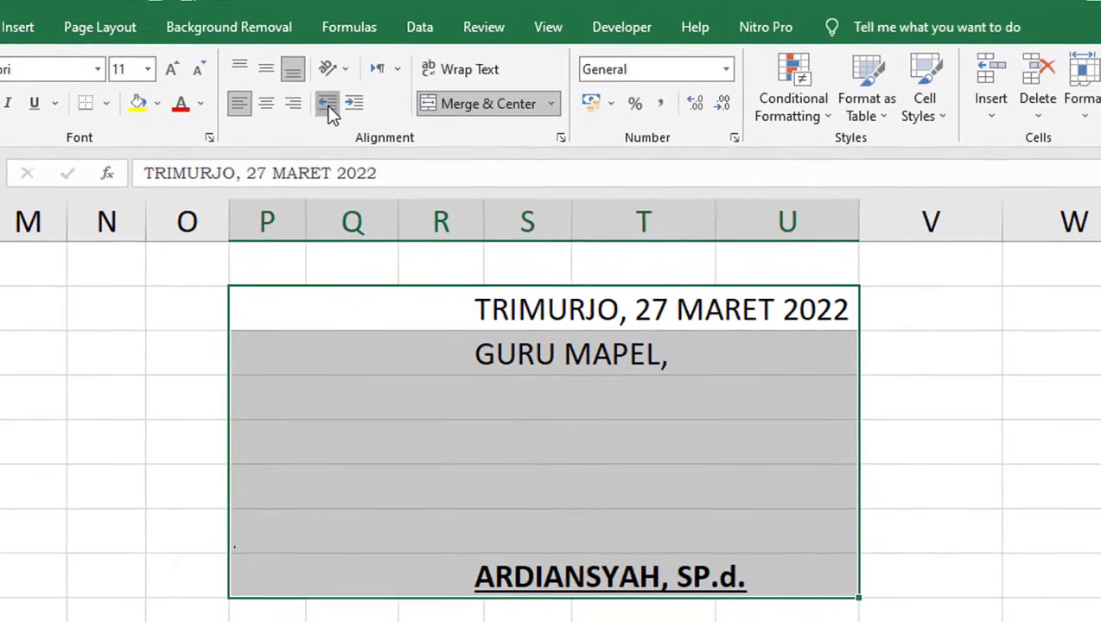
{"action": "left_click", "coordinate": [402, 128]}
{"action": "left_click", "coordinate": [328, 108]}
{"action": "left_click", "coordinate": [328, 108]}
{"action": "left_click", "coordinate": [331, 108]}
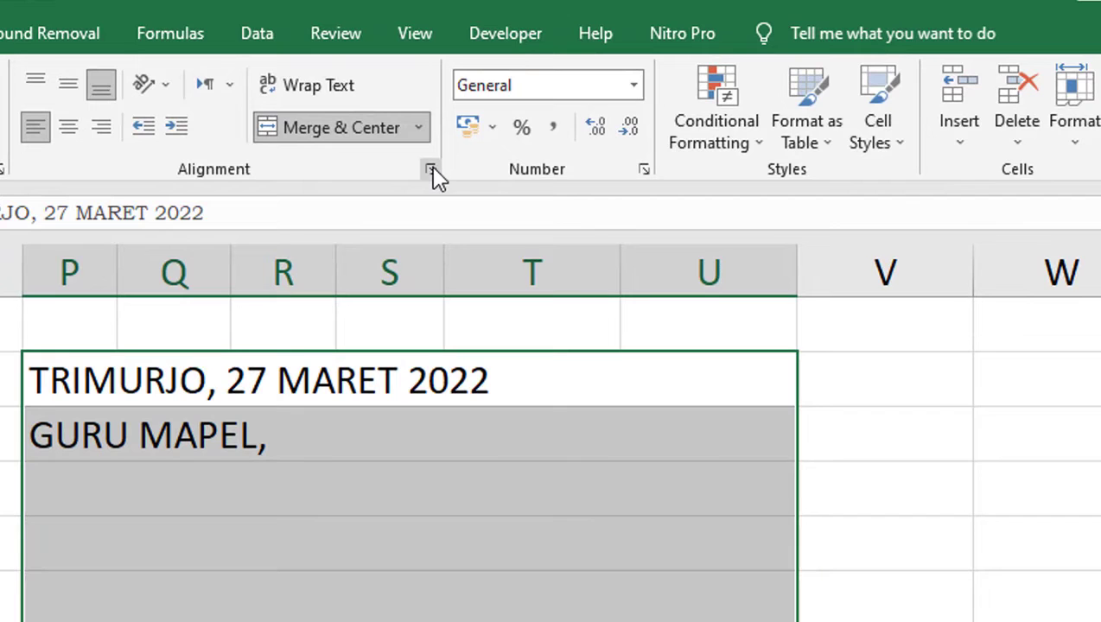
In Format Cells alignment, keep Left (Indent) and Bottom vertical alignment and enable Wrap text.
{"action": "left_click", "coordinate": [432, 170]}
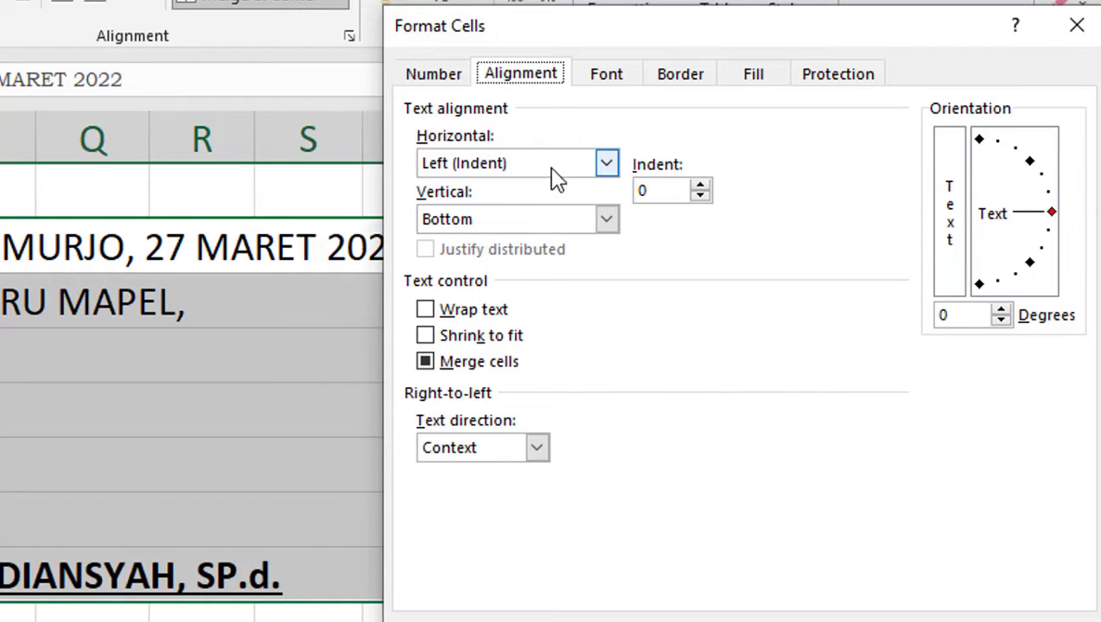
{"action": "left_click", "coordinate": [608, 164]}
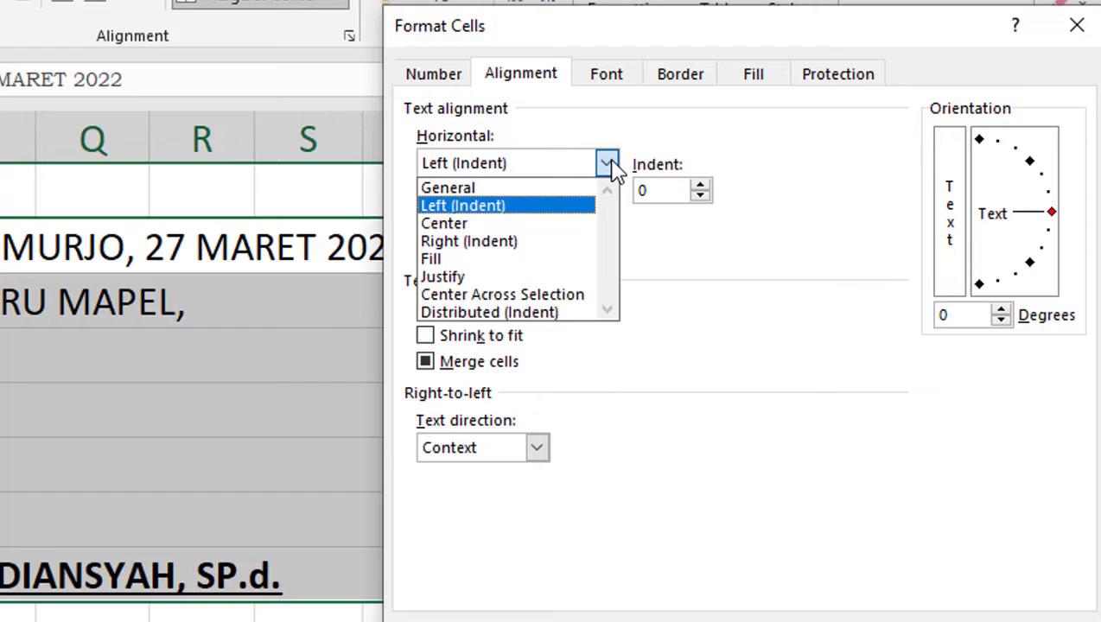
{"action": "left_click", "coordinate": [608, 164]}
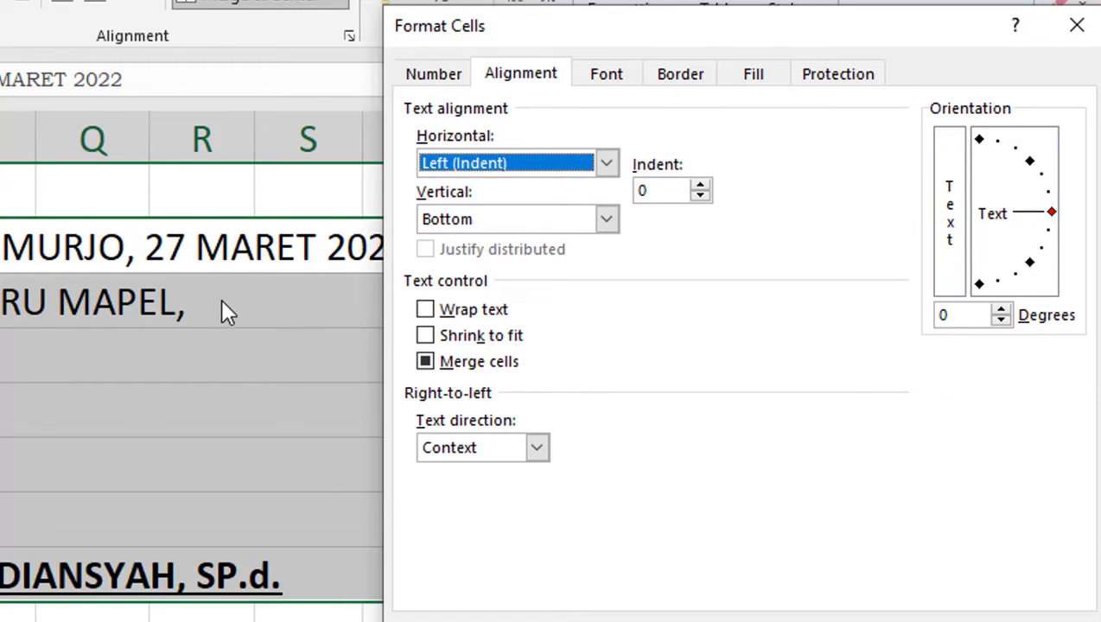
{"action": "left_click", "coordinate": [606, 219]}
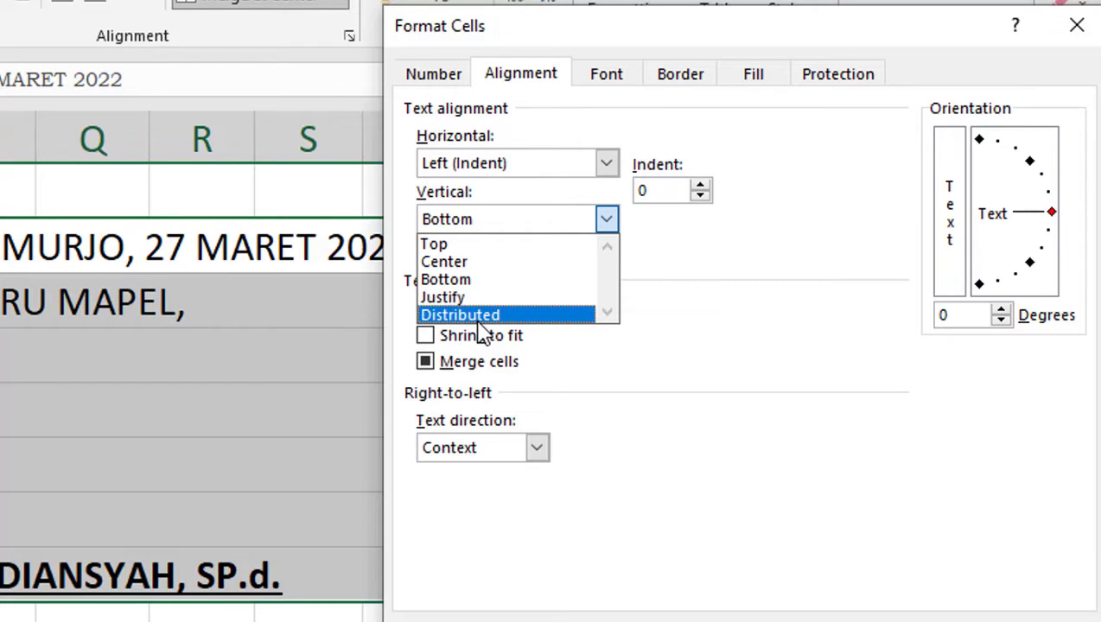
{"action": "left_click", "coordinate": [472, 226]}
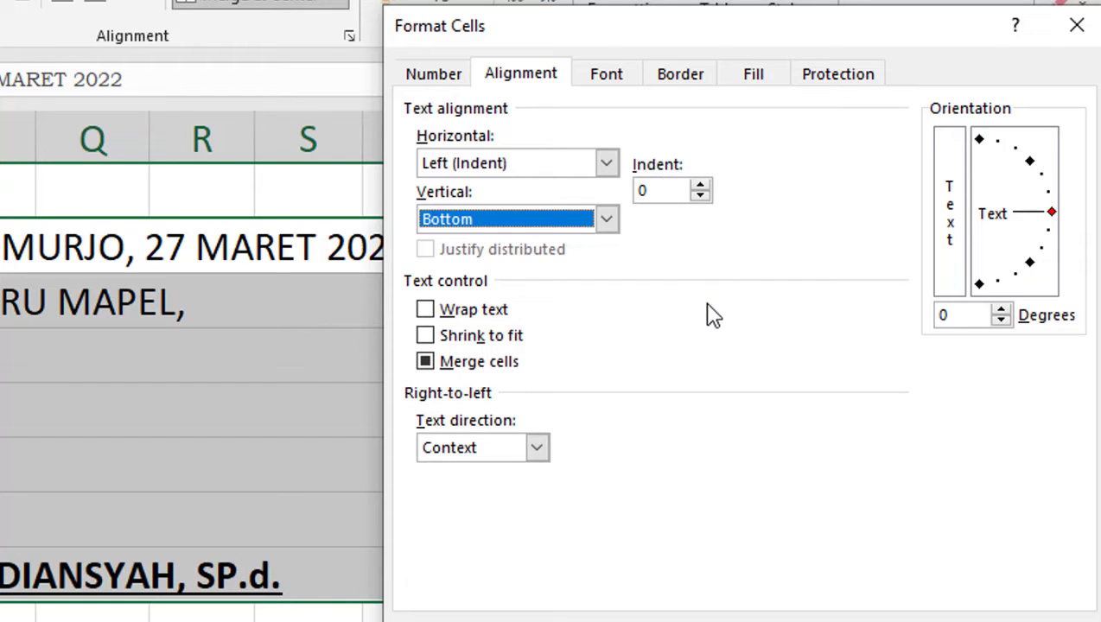
{"action": "left_click", "coordinate": [425, 311]}
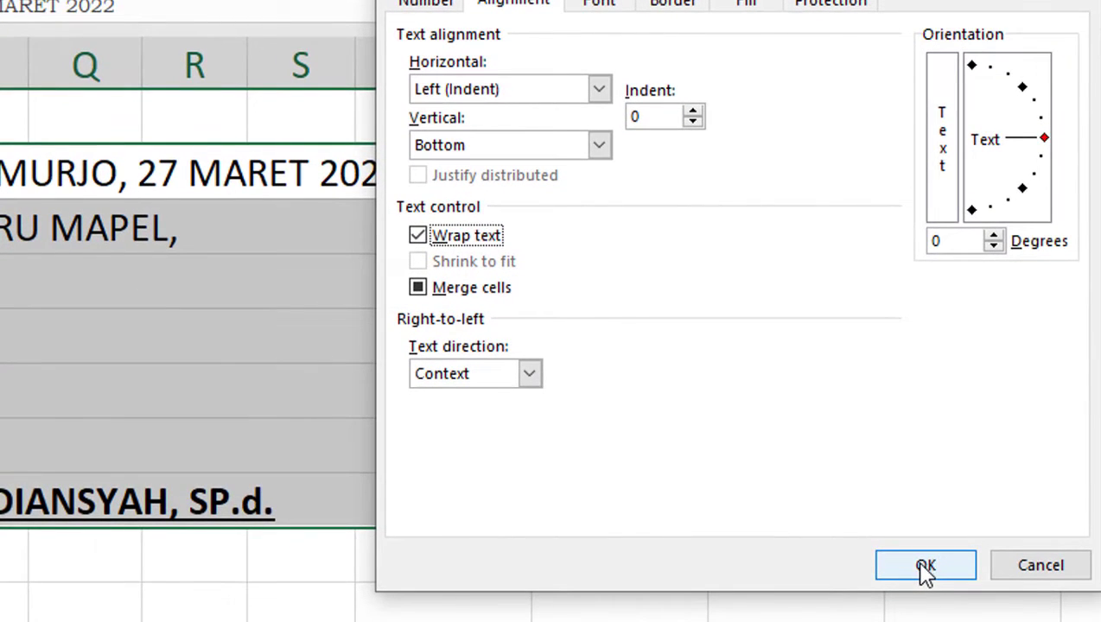
{"action": "left_click", "coordinate": [925, 566]}
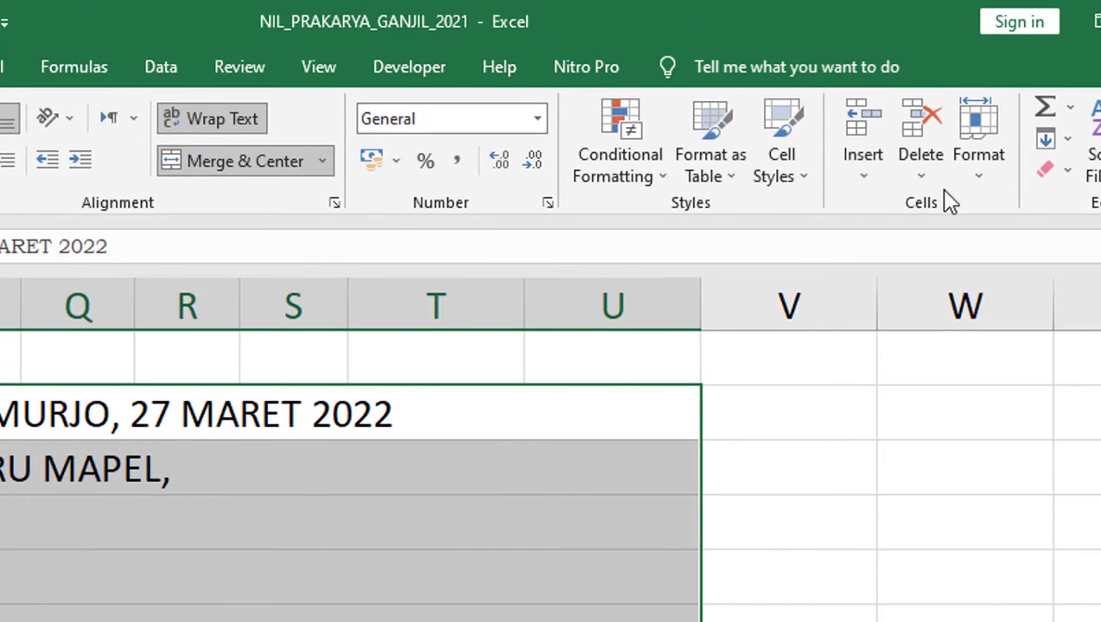
Set the signature block rows to a 20-point height and reselect the block from TRIMURJO to the name.
{"action": "left_click", "coordinate": [994, 181]}
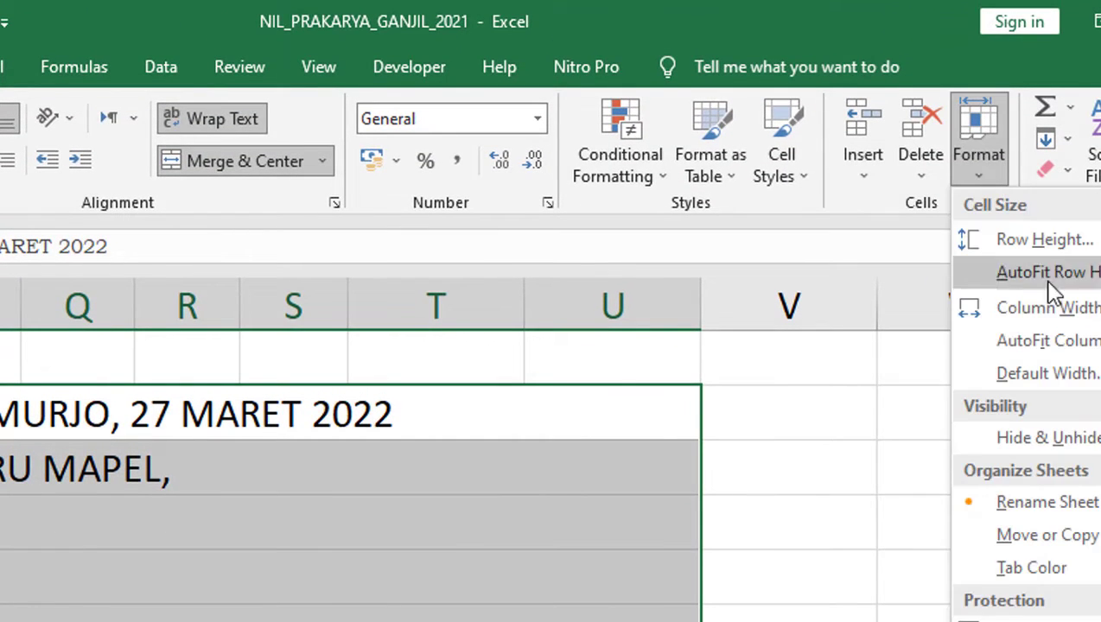
{"action": "left_click", "coordinate": [1049, 252]}
{"action": "type", "text": "20"}
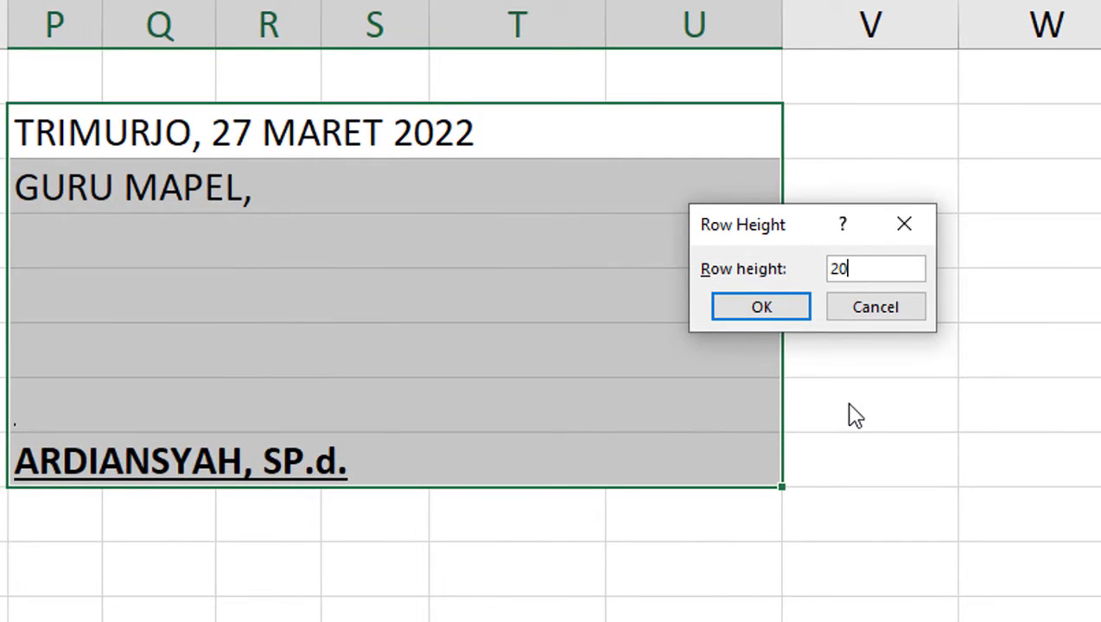
{"action": "key", "text": "Return"}
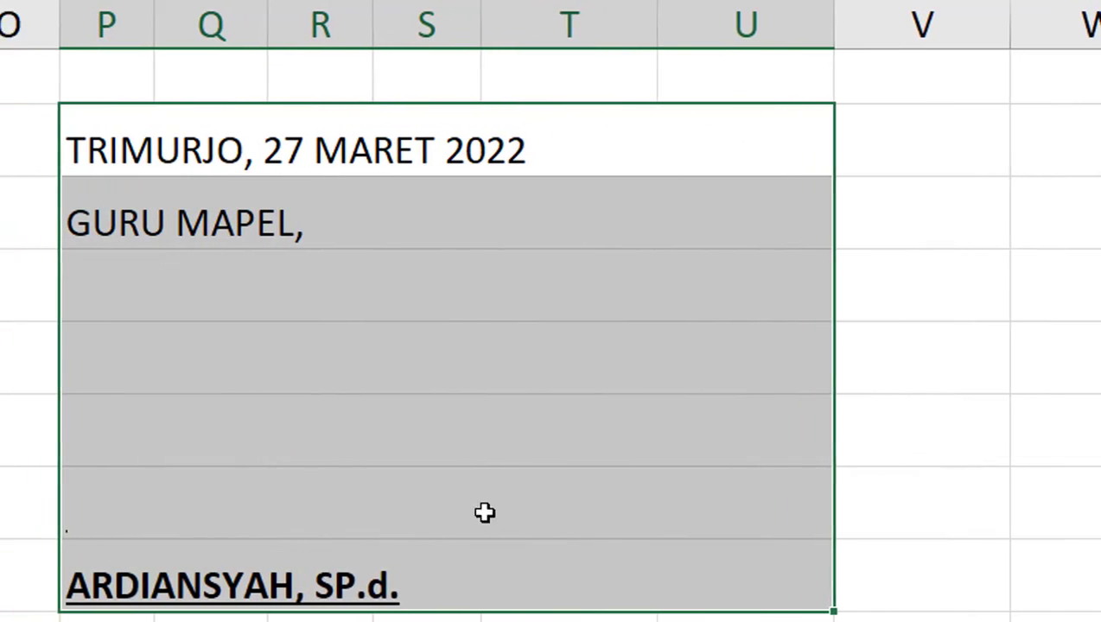
{"action": "left_click", "coordinate": [376, 547]}
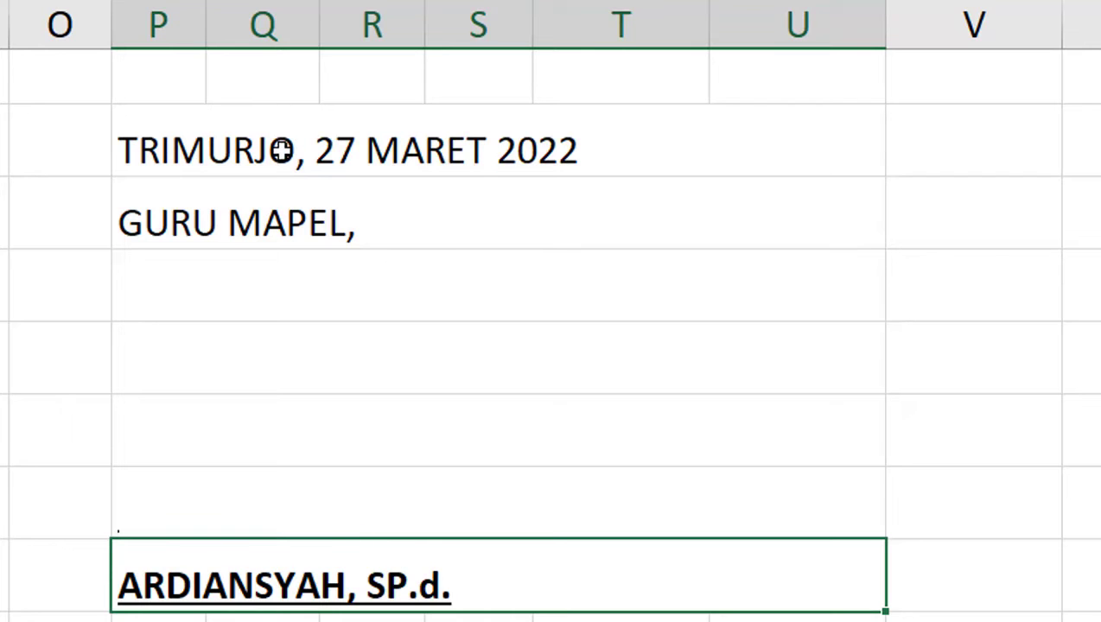
{"action": "left_click_drag", "start_coordinate": [280, 150], "coordinate": [260, 587]}
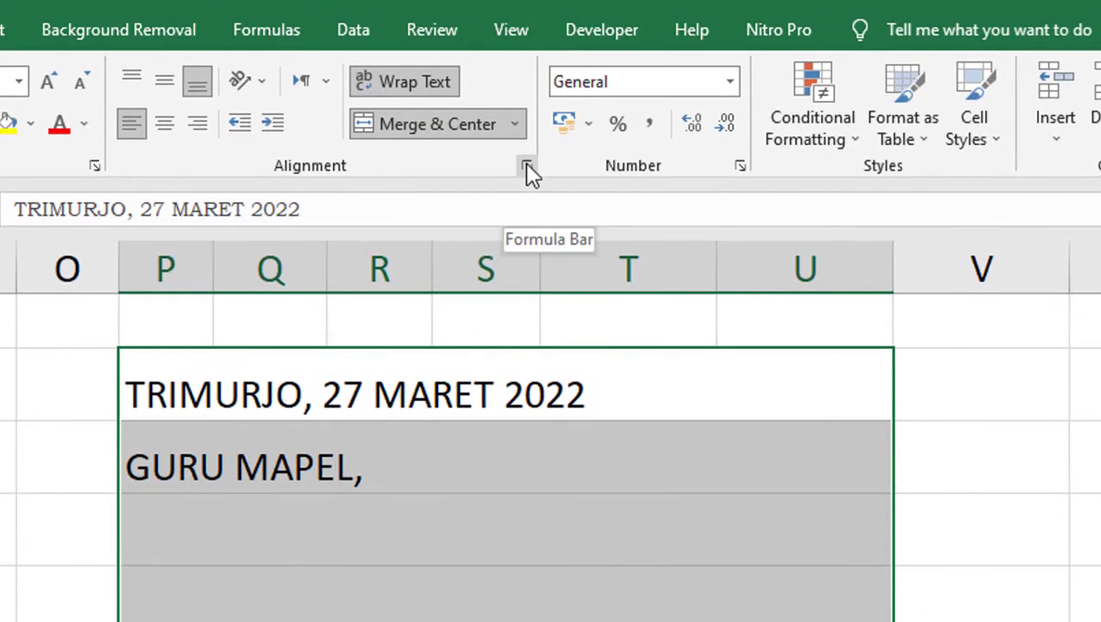
Set the signature block's vertical alignment to Center.
{"action": "left_click", "coordinate": [527, 165]}
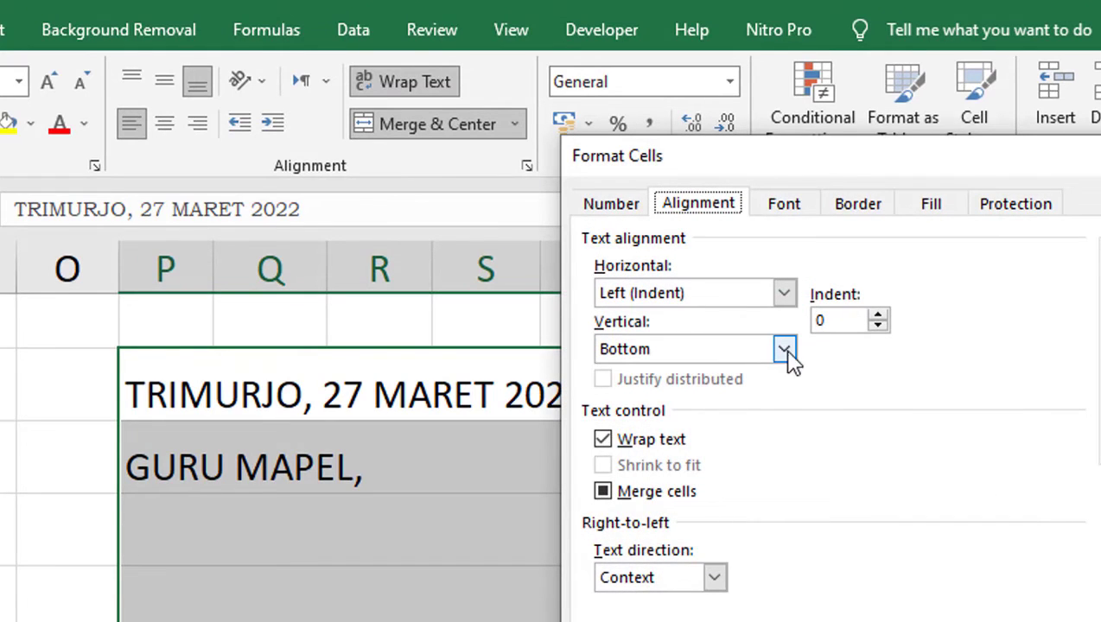
{"action": "left_click", "coordinate": [782, 349]}
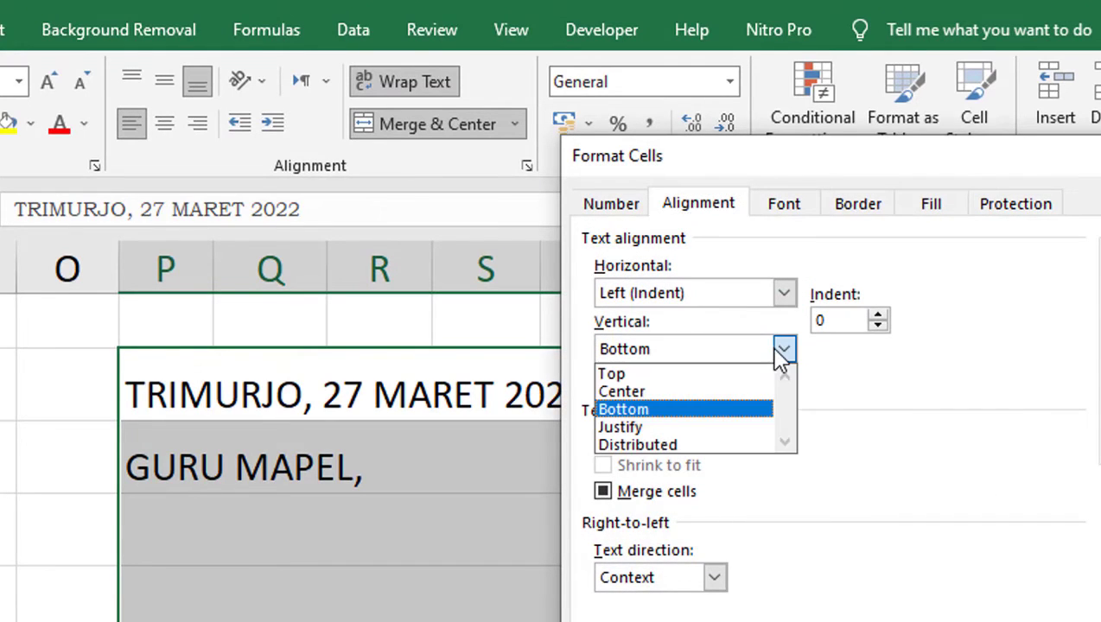
{"action": "left_click", "coordinate": [657, 392]}
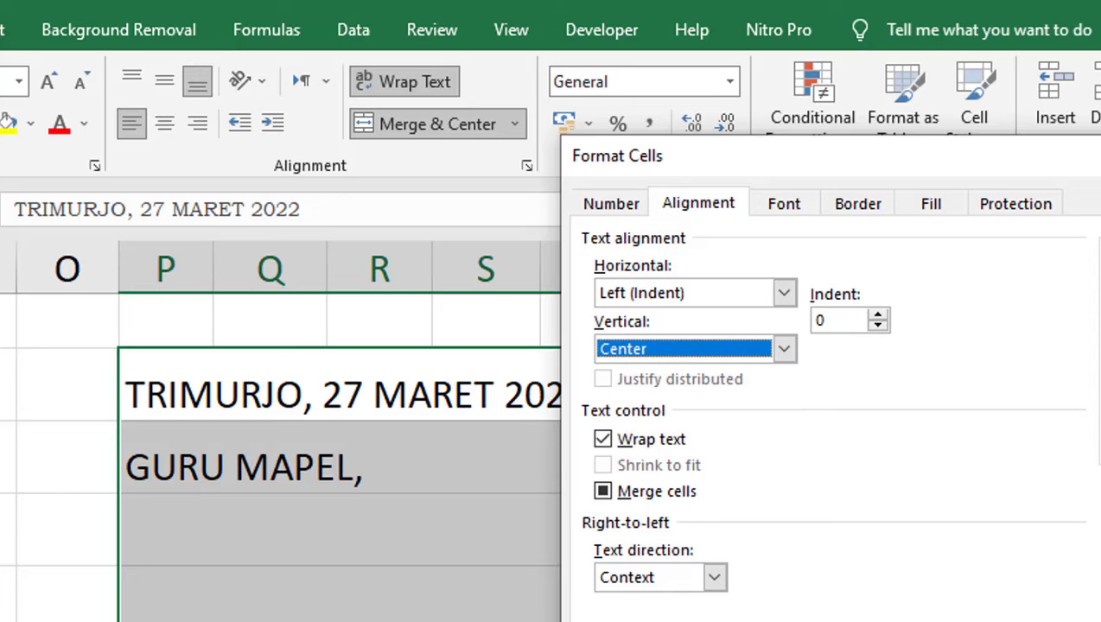
{"action": "key", "text": "Return"}
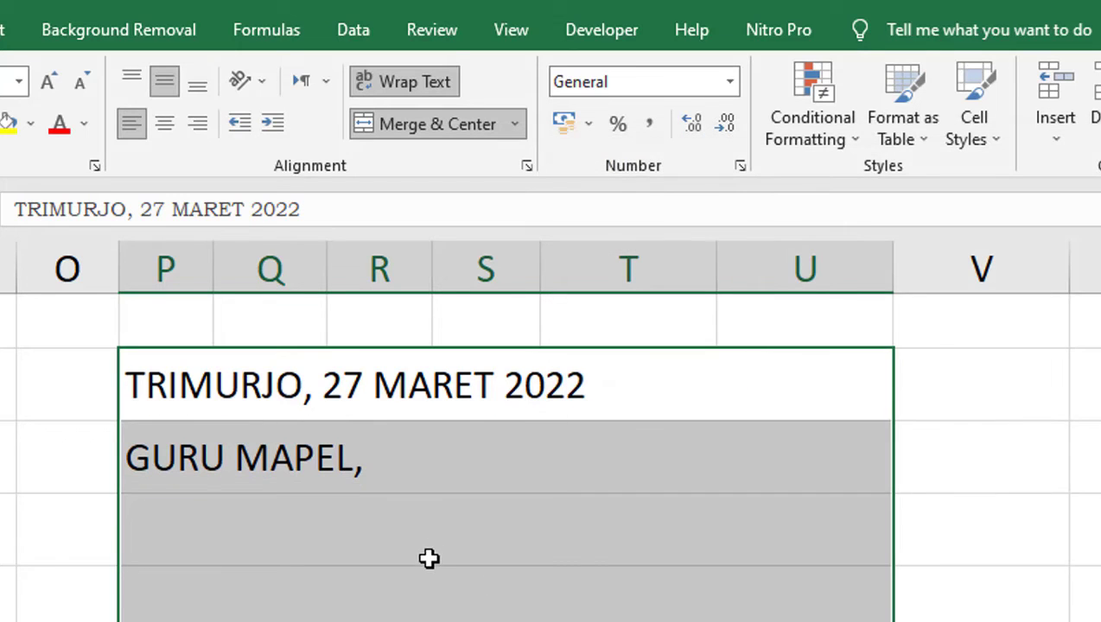
Give the signature block a left indent of 3.
{"action": "left_click", "coordinate": [527, 165]}
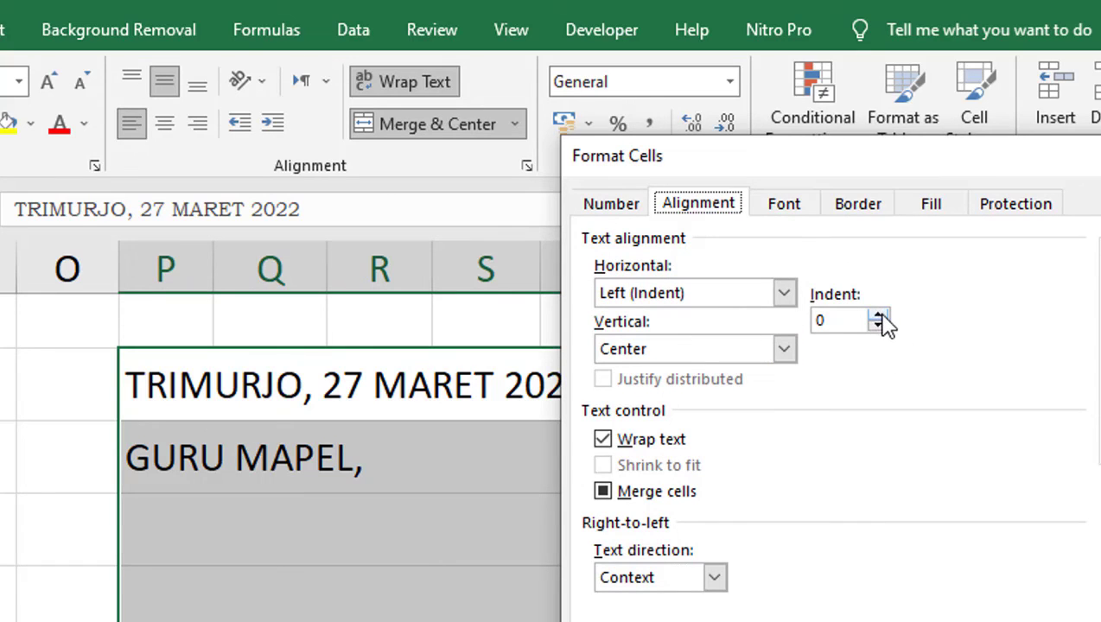
{"action": "mouse_move", "coordinate": [886, 173]}
{"action": "left_mouse_down"}
{"action": "mouse_move", "coordinate": [1100, 212]}
{"action": "mouse_move", "coordinate": [0, 318]}
{"action": "mouse_move", "coordinate": [390, 303]}
{"action": "mouse_move", "coordinate": [862, 50]}
{"action": "left_mouse_up"}
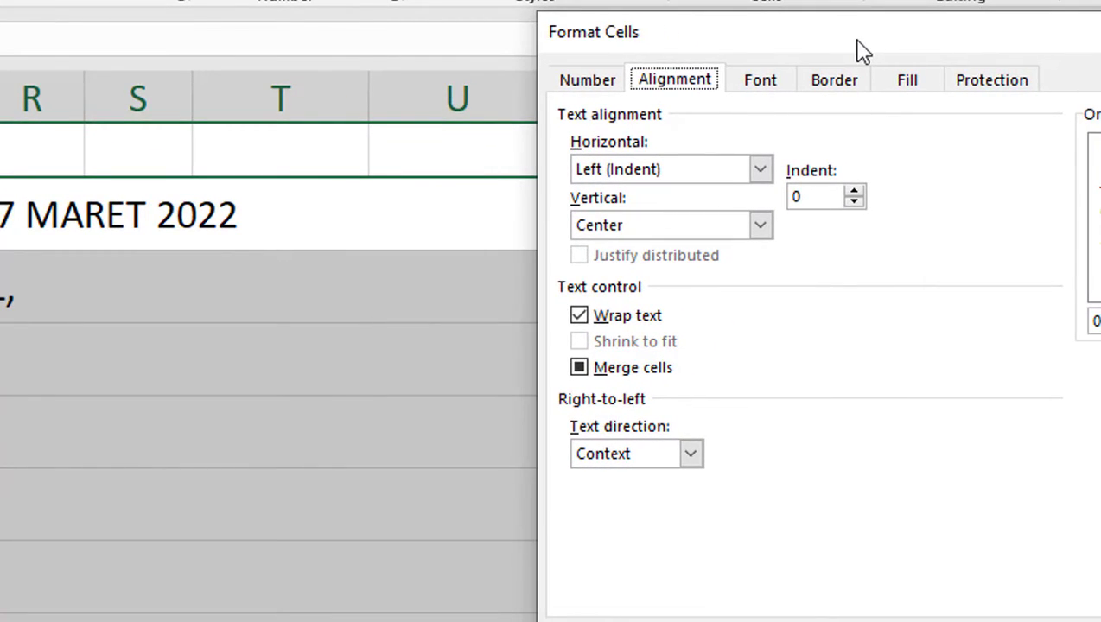
{"action": "left_click", "coordinate": [854, 197]}
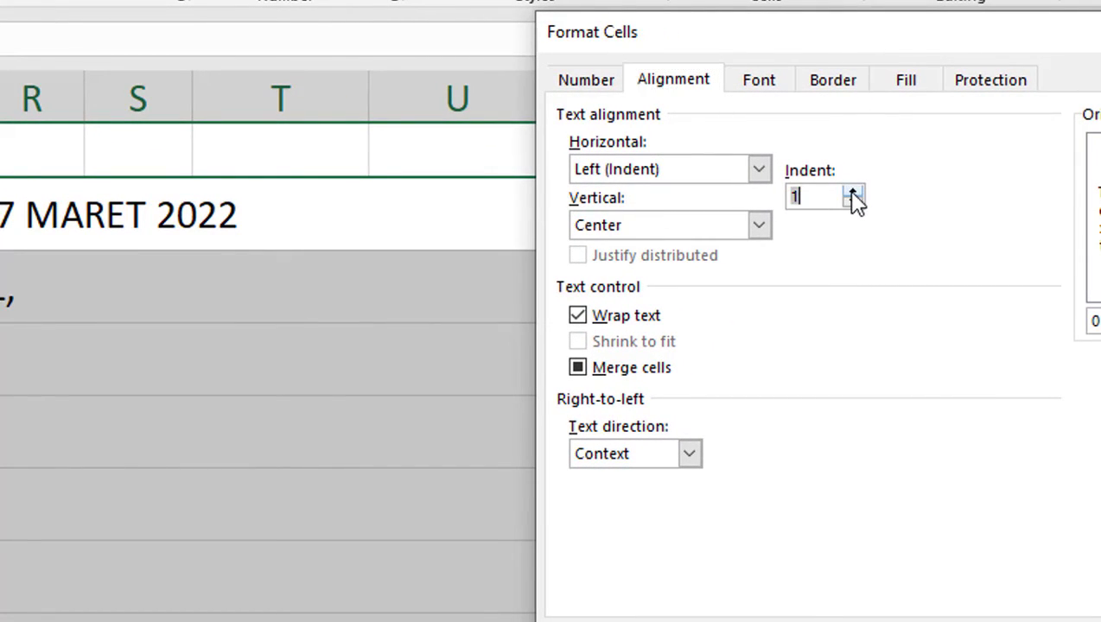
{"action": "left_click", "coordinate": [854, 194]}
{"action": "left_click", "coordinate": [854, 195]}
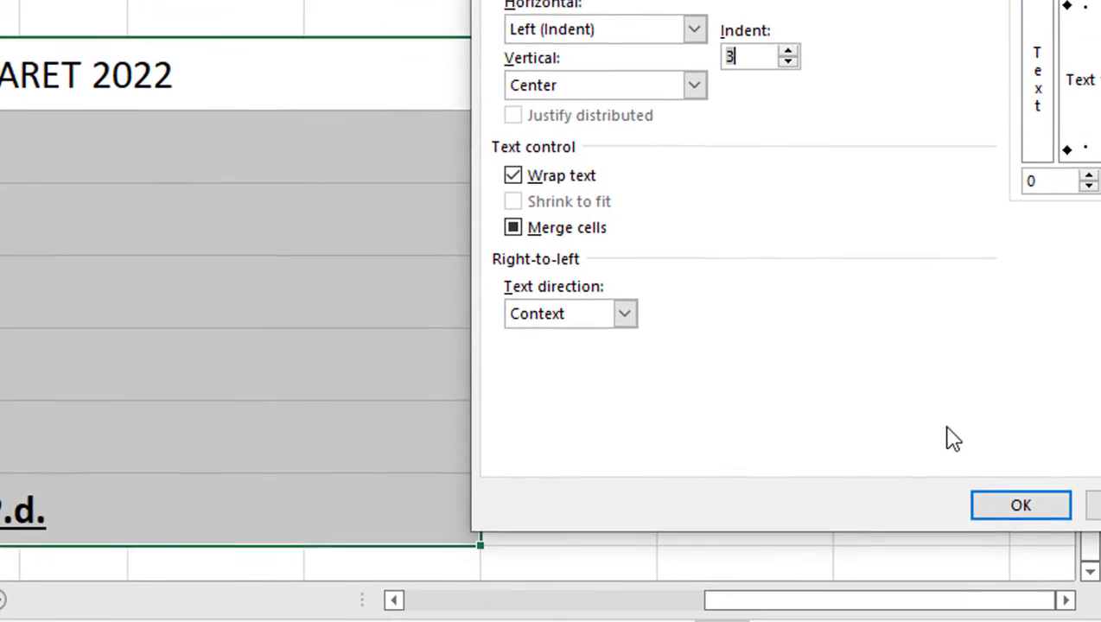
{"action": "left_click", "coordinate": [1018, 505]}
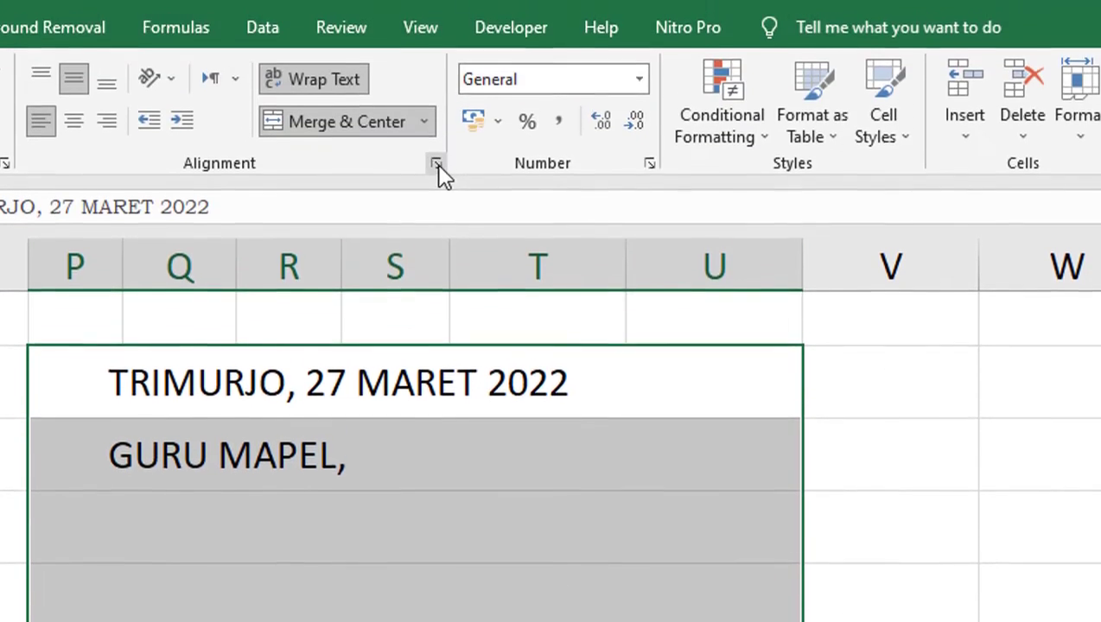
Raise the signature block's left indent to 6.
{"action": "left_click", "coordinate": [438, 167]}
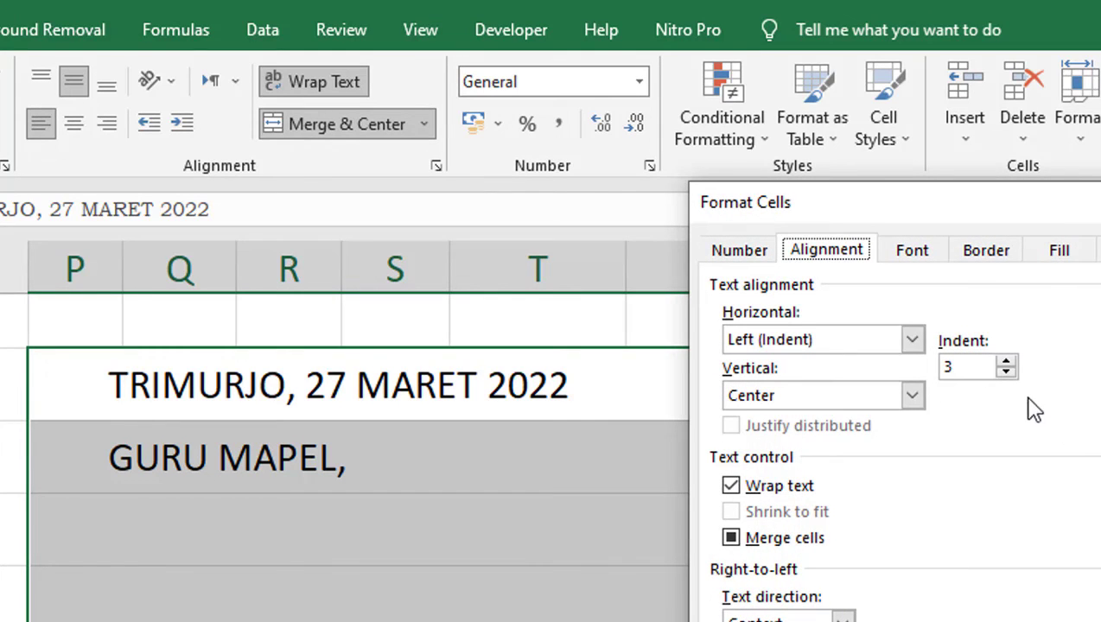
{"action": "left_click", "coordinate": [1007, 362]}
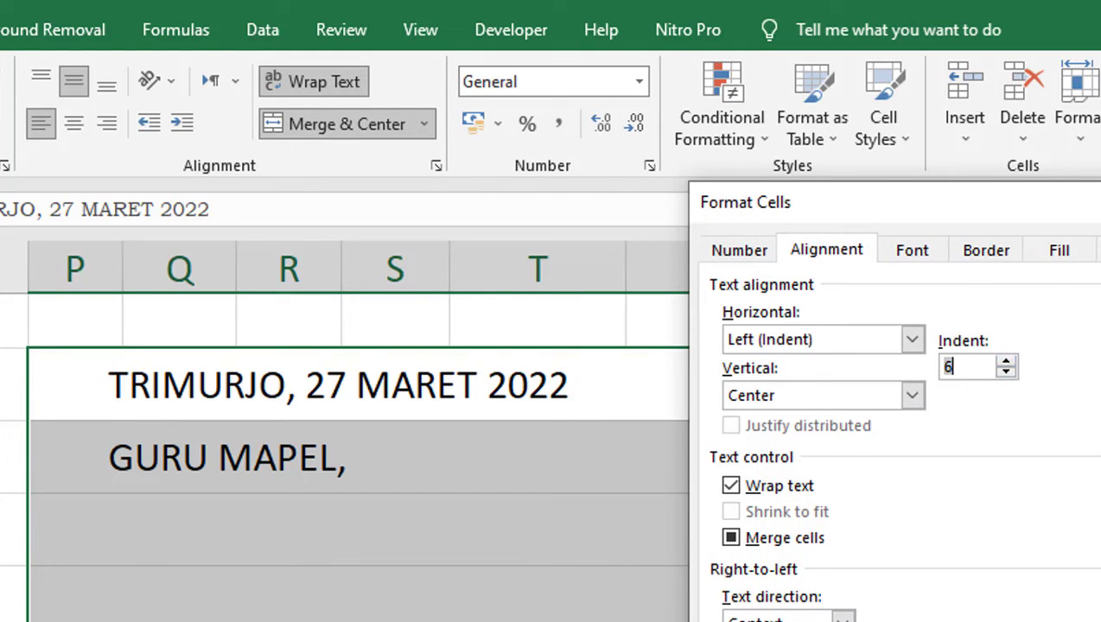
{"action": "key", "text": "Return"}
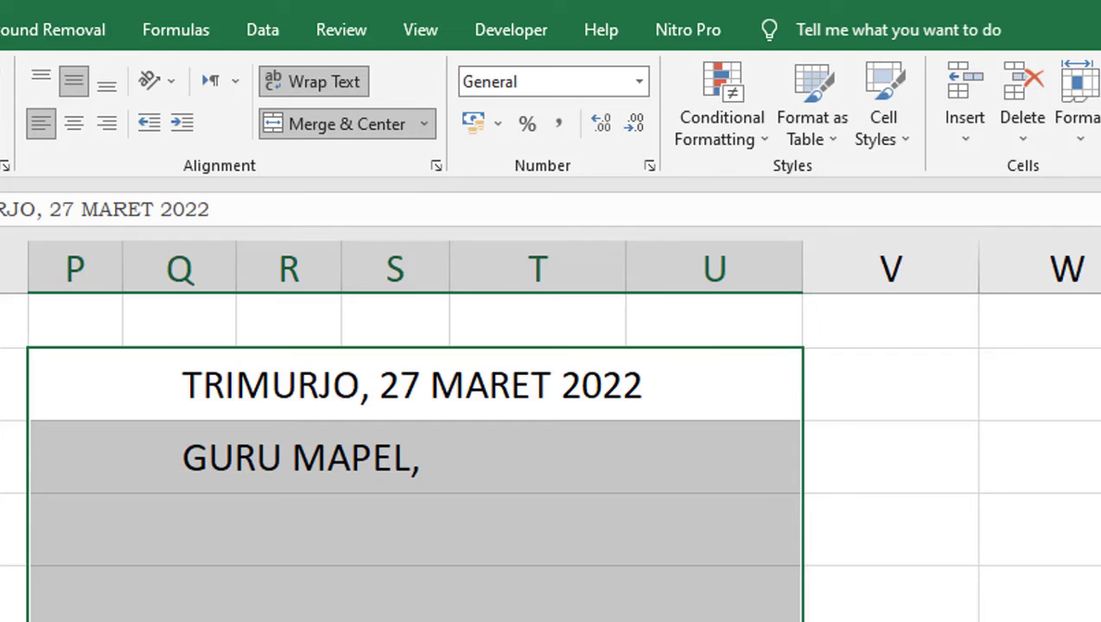
Raise the signature block's left indent further to 10.
{"action": "left_click", "coordinate": [436, 167]}
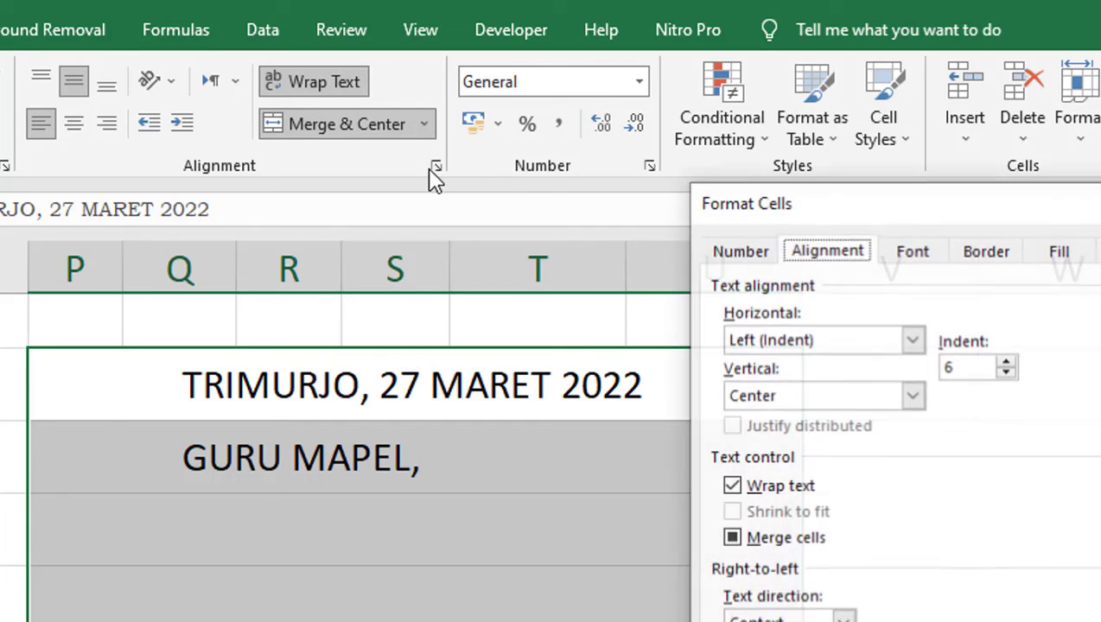
{"action": "left_click", "coordinate": [1006, 362]}
{"action": "left_click", "coordinate": [1006, 362]}
{"action": "left_click", "coordinate": [1006, 364]}
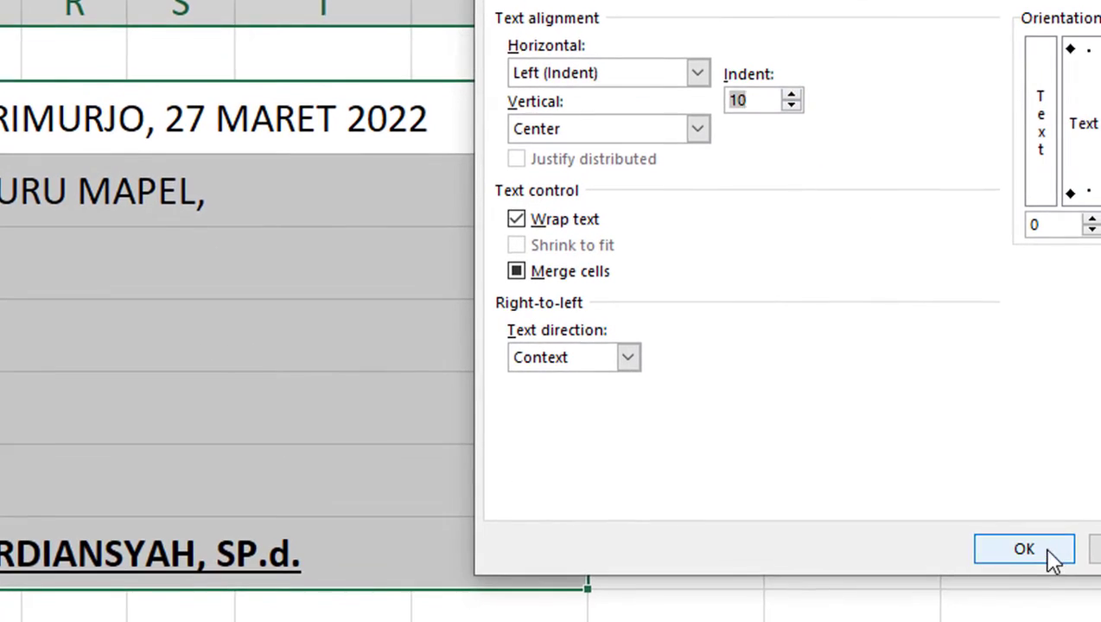
{"action": "left_click", "coordinate": [1049, 561]}
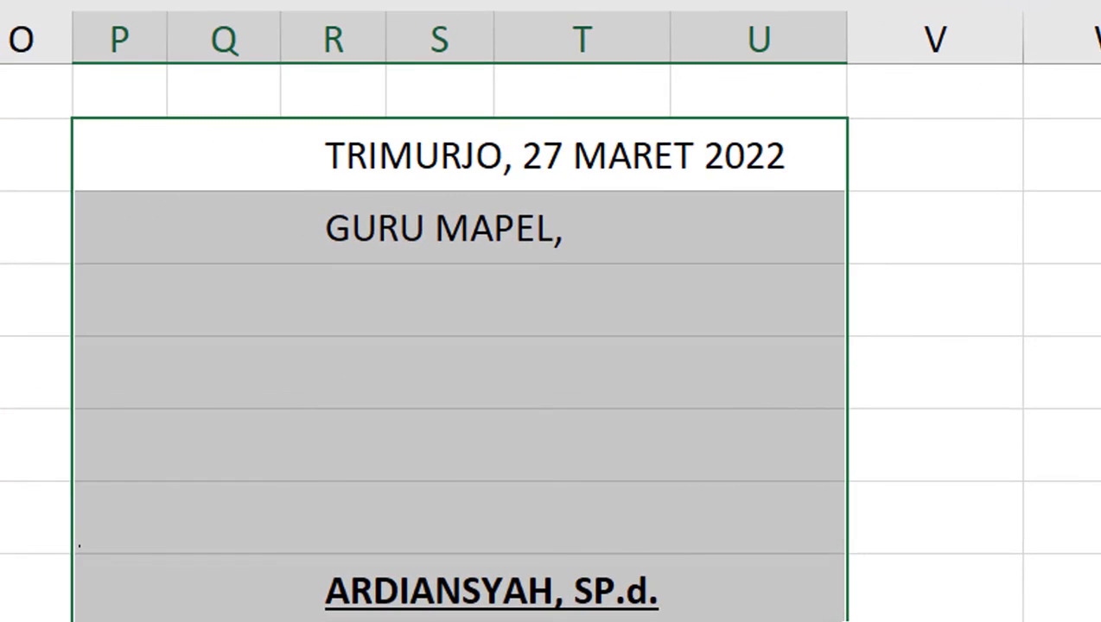
{"action": "left_click", "coordinate": [1061, 372]}
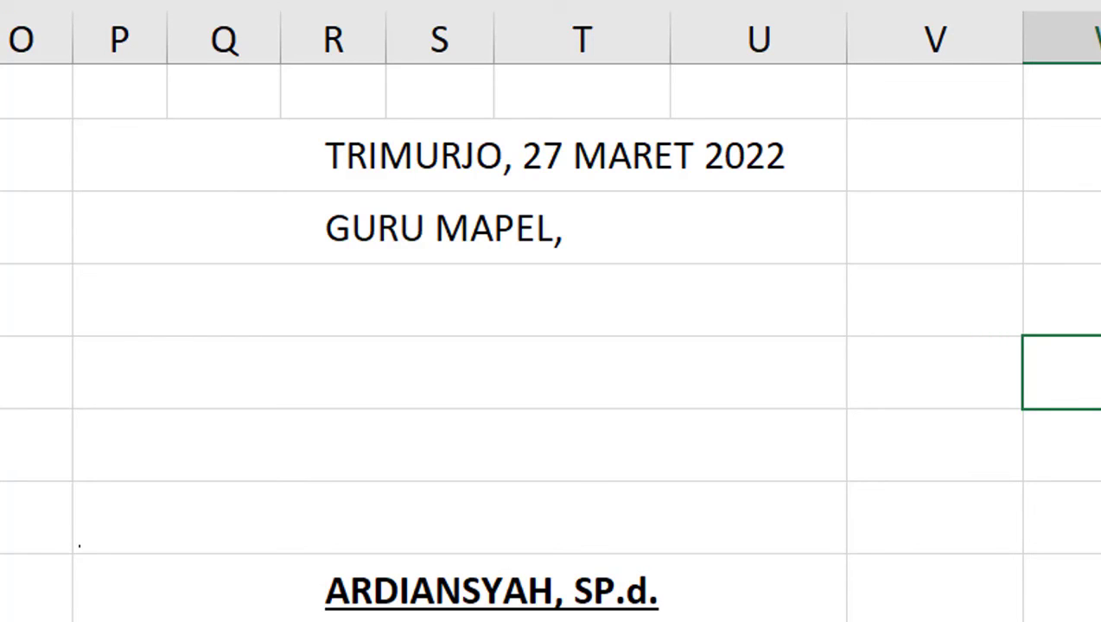
{"action": "key", "text": "F10"}
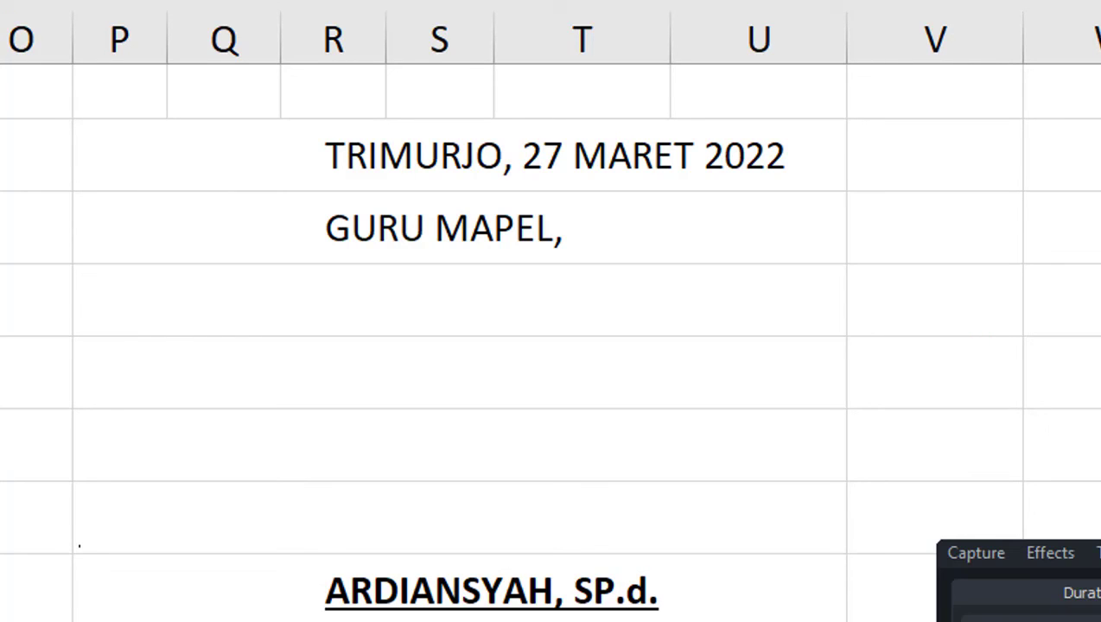